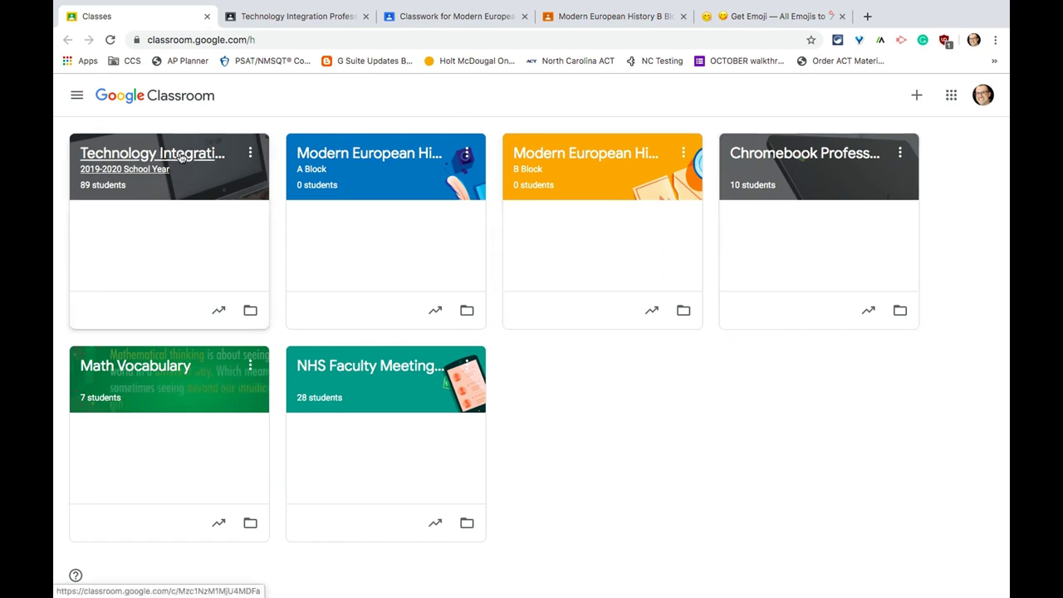
Open the Technology Integration Professional Development Stream and start a new announcement to all students
click(285, 17)
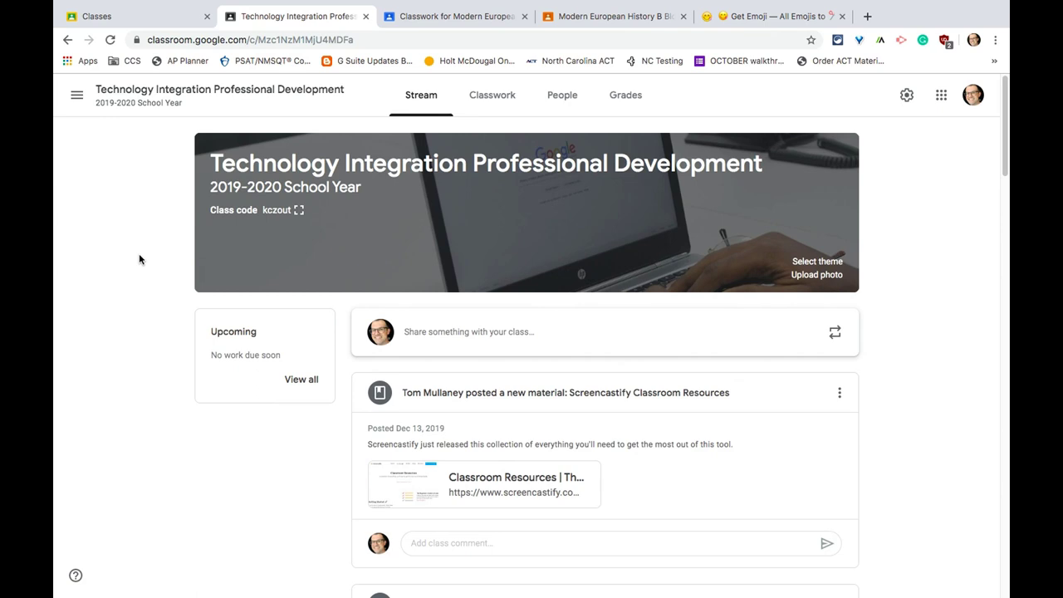
scroll(306, 400, down, 4)
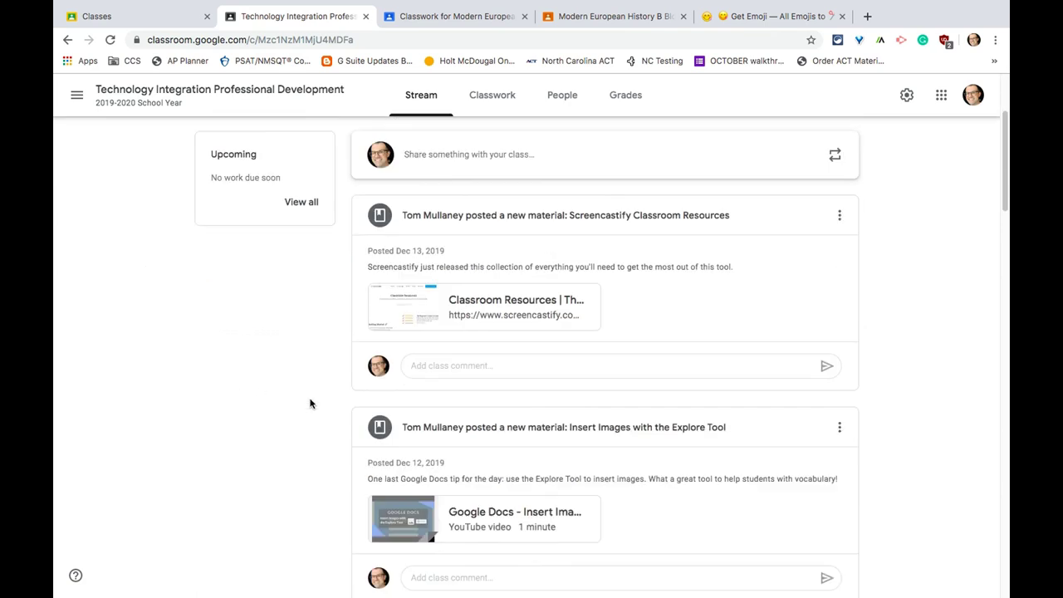
scroll(310, 403, down, 8)
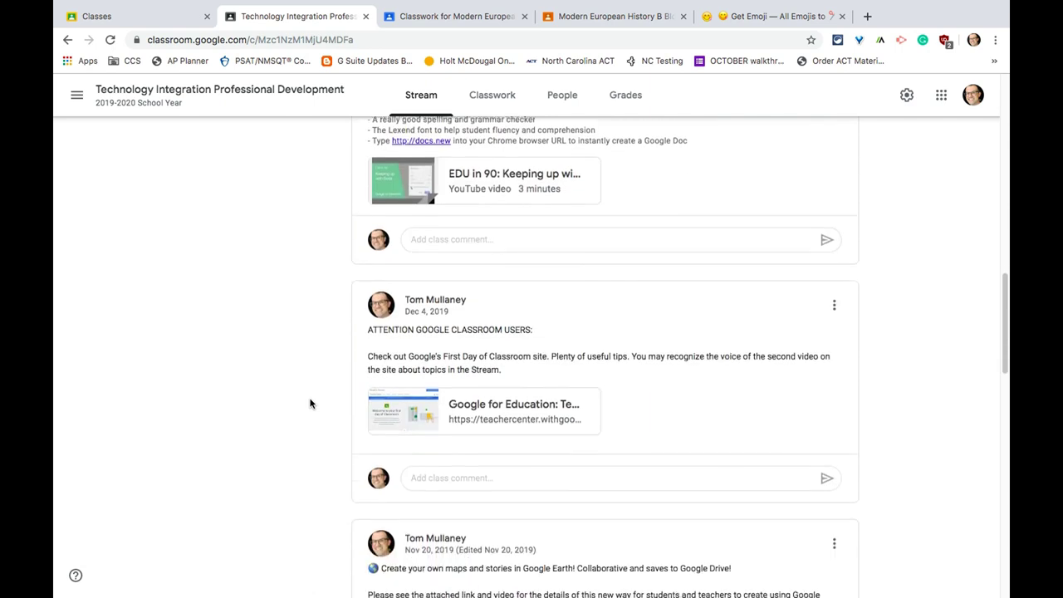
scroll(310, 404, up, 15)
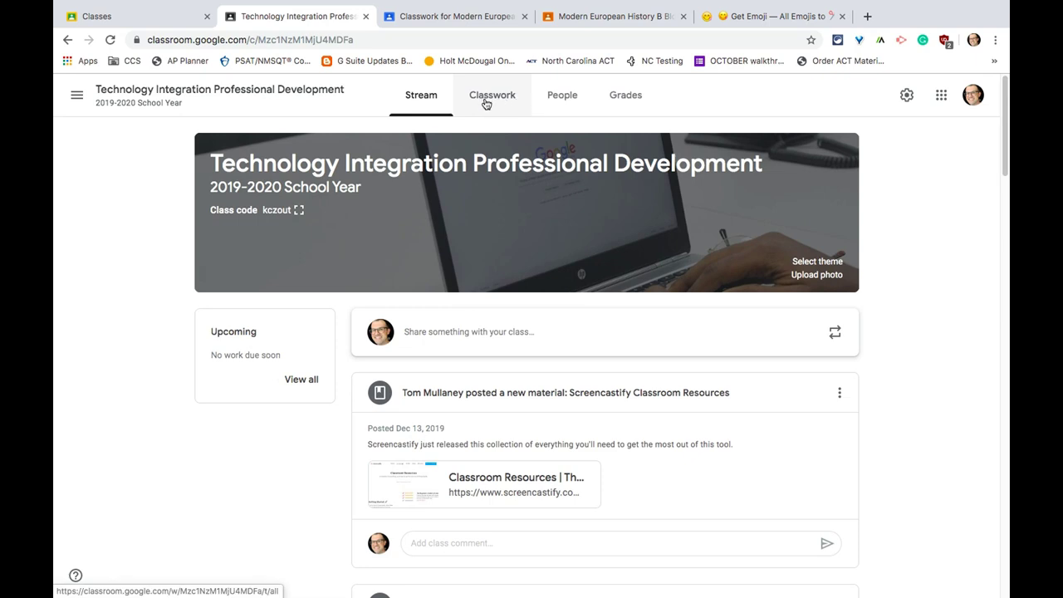
click(444, 340)
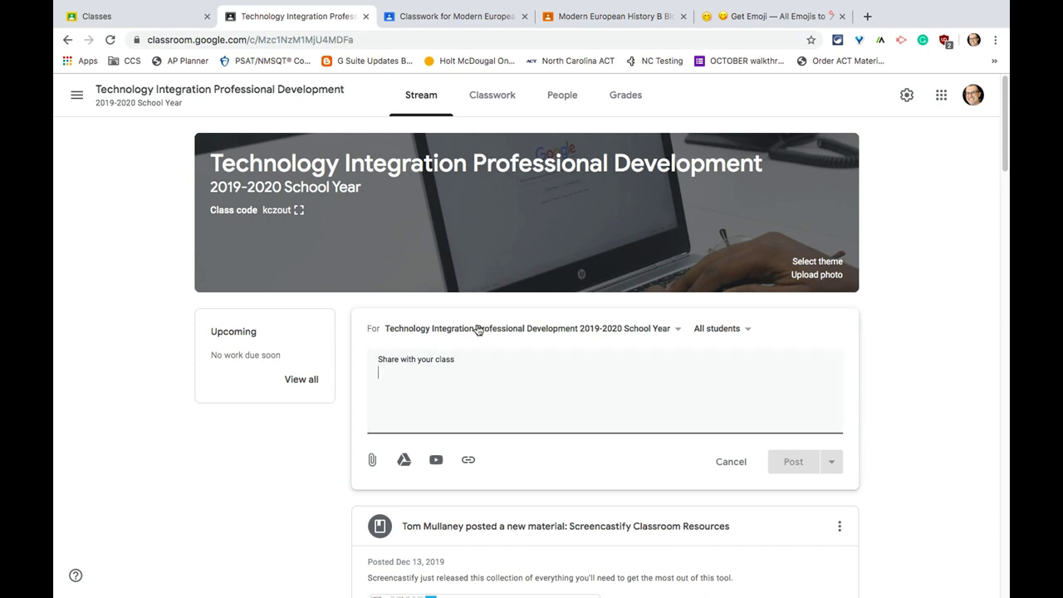
Browse the Technology Integration class's emoji-labelled Classwork topics, then switch to the getemoji.com tab
click(489, 97)
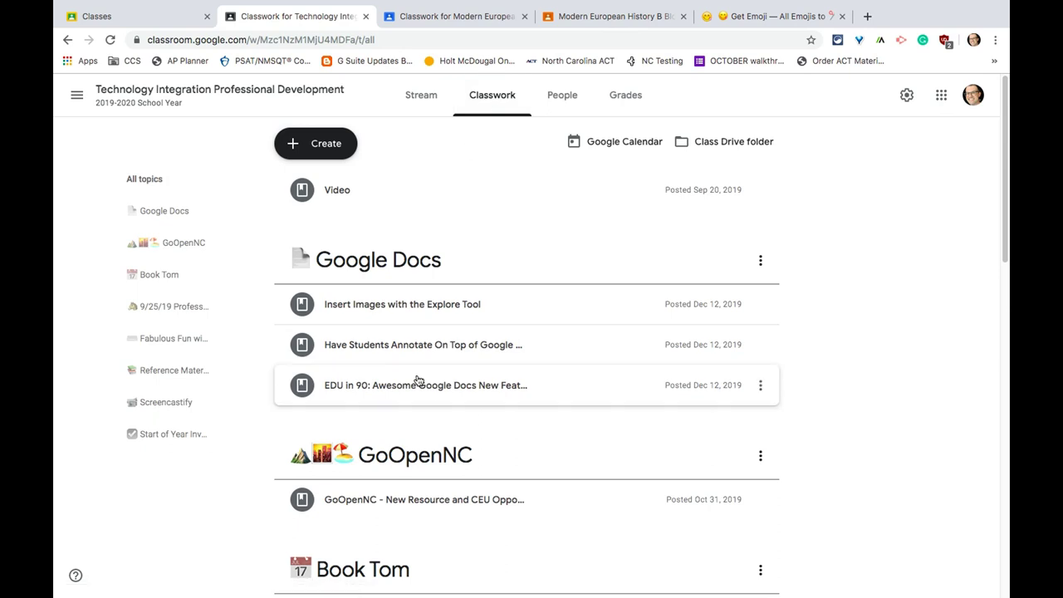
scroll(417, 381, down, 3)
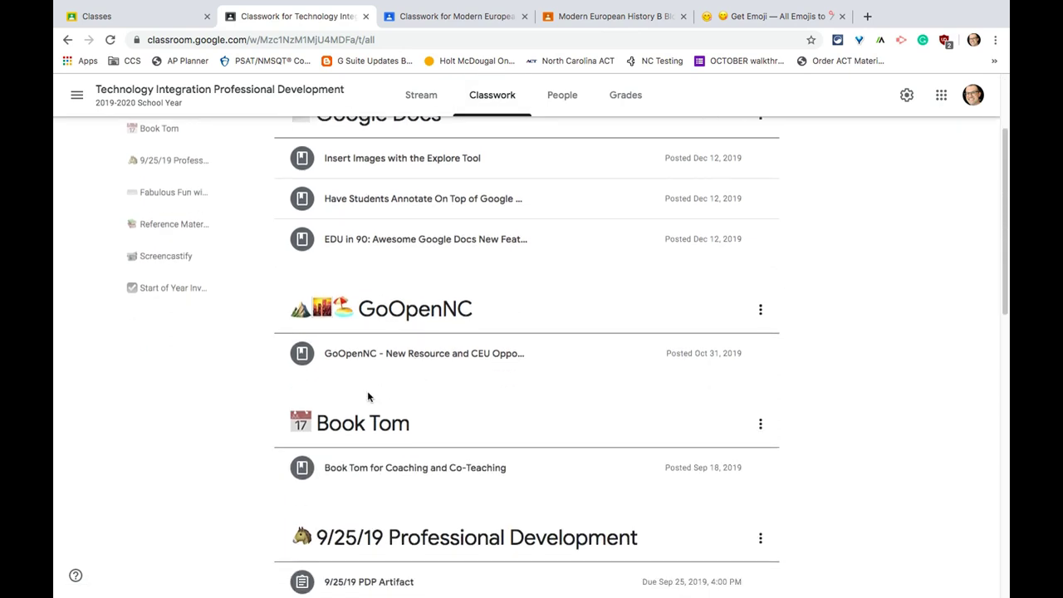
scroll(363, 421, down, 5)
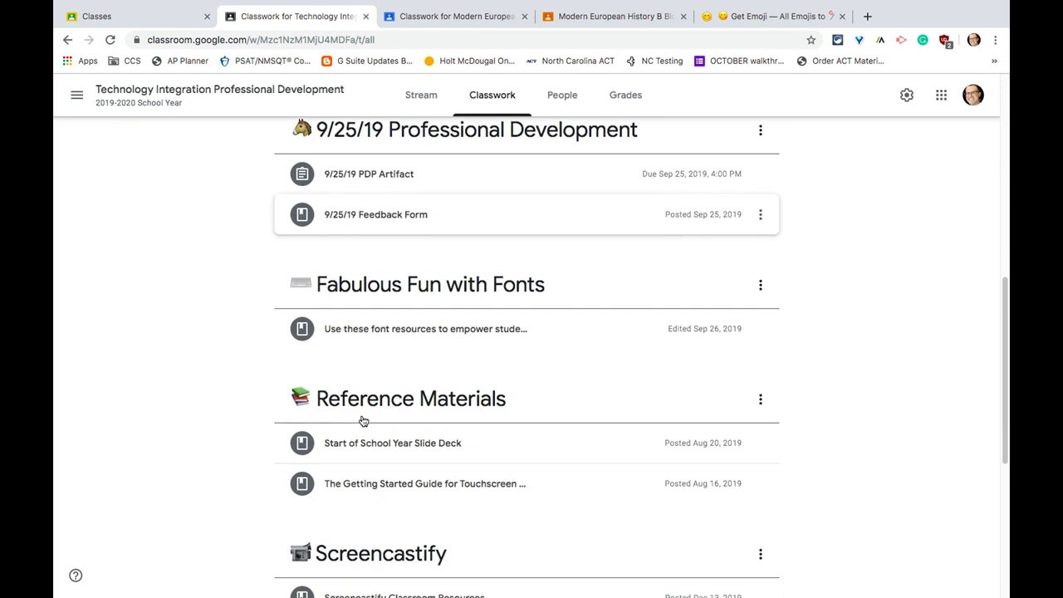
scroll(363, 421, up, 7)
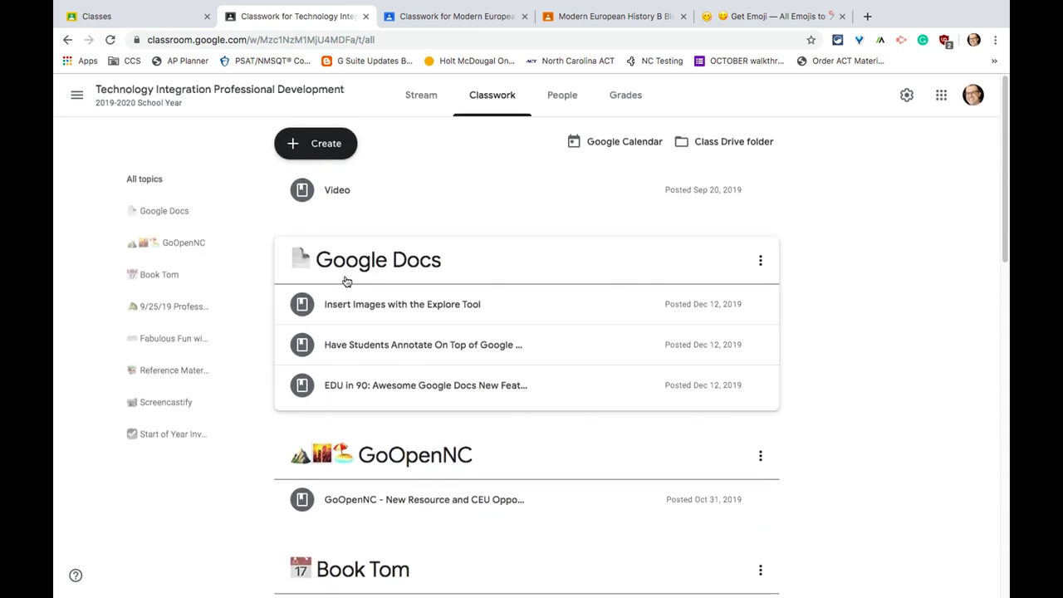
click(774, 17)
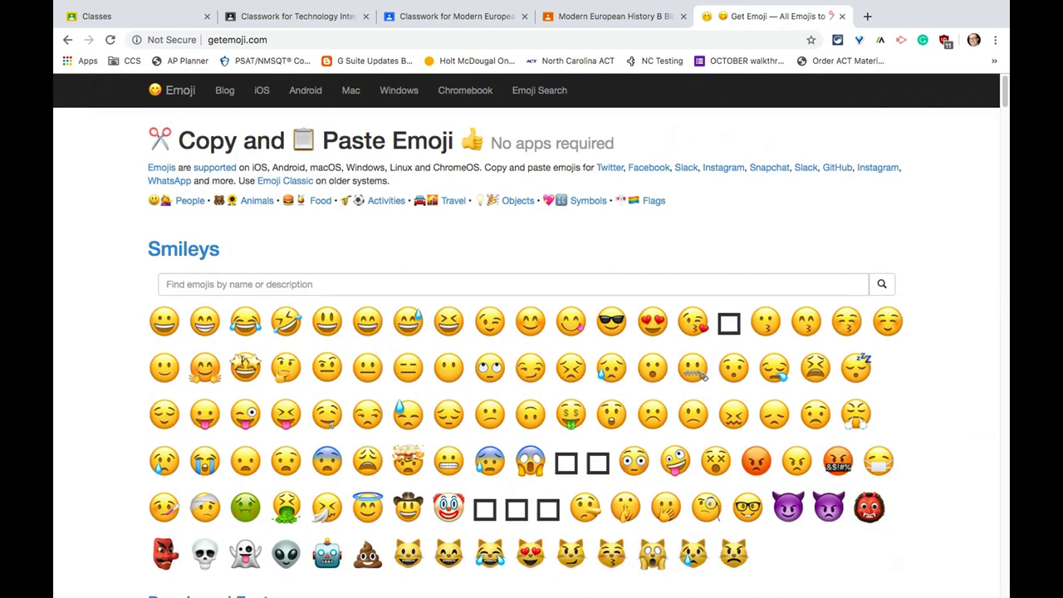
Browse getemoji.com's Smileys and search box, then return to the Technology Integration Classwork page
scroll(106, 372, down, 2)
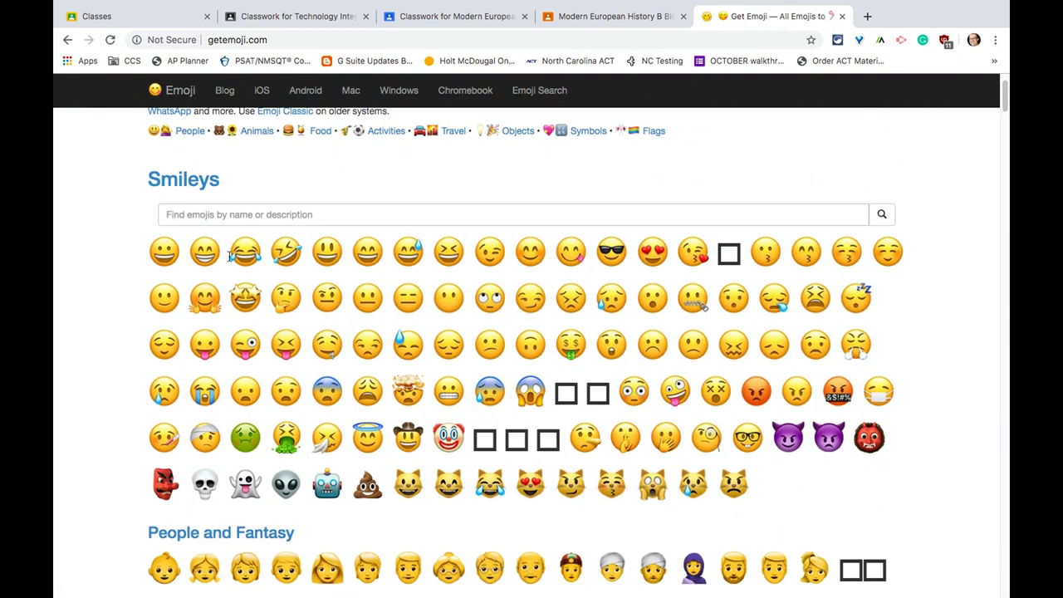
click(233, 217)
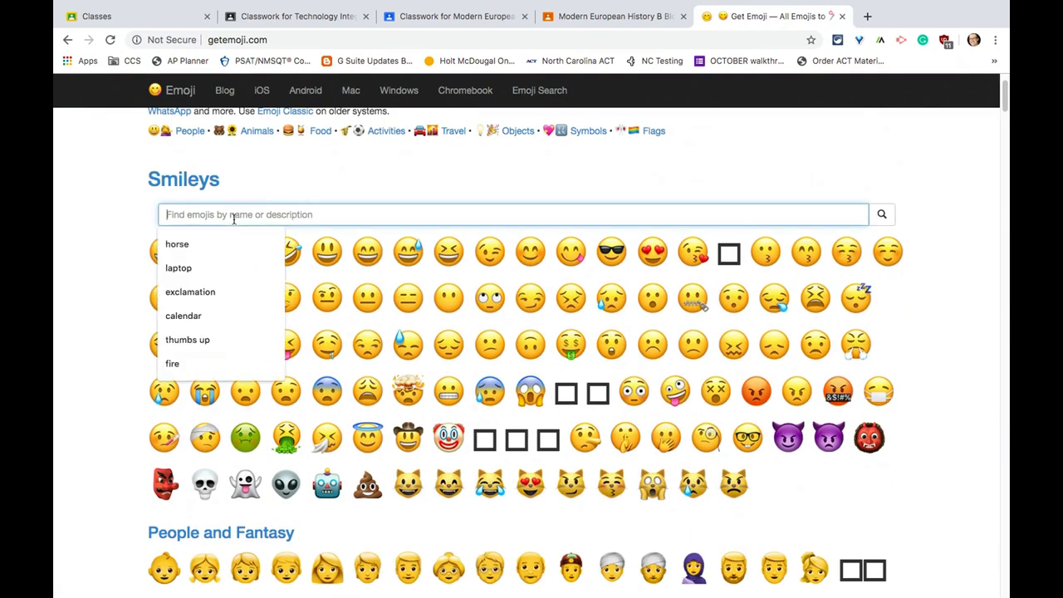
click(126, 277)
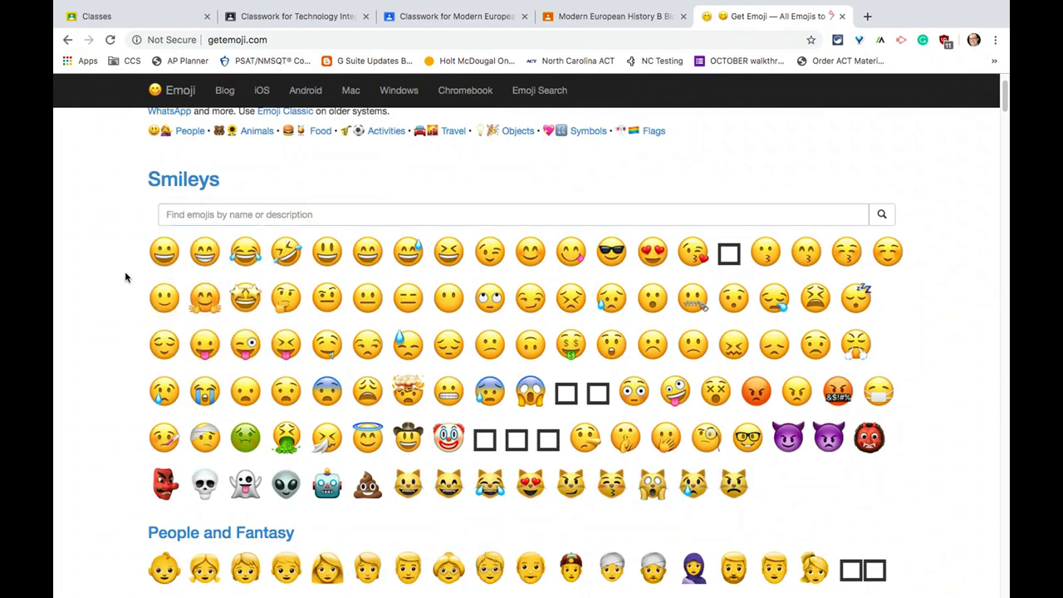
scroll(126, 277, up, 1)
scroll(126, 278, down, 4)
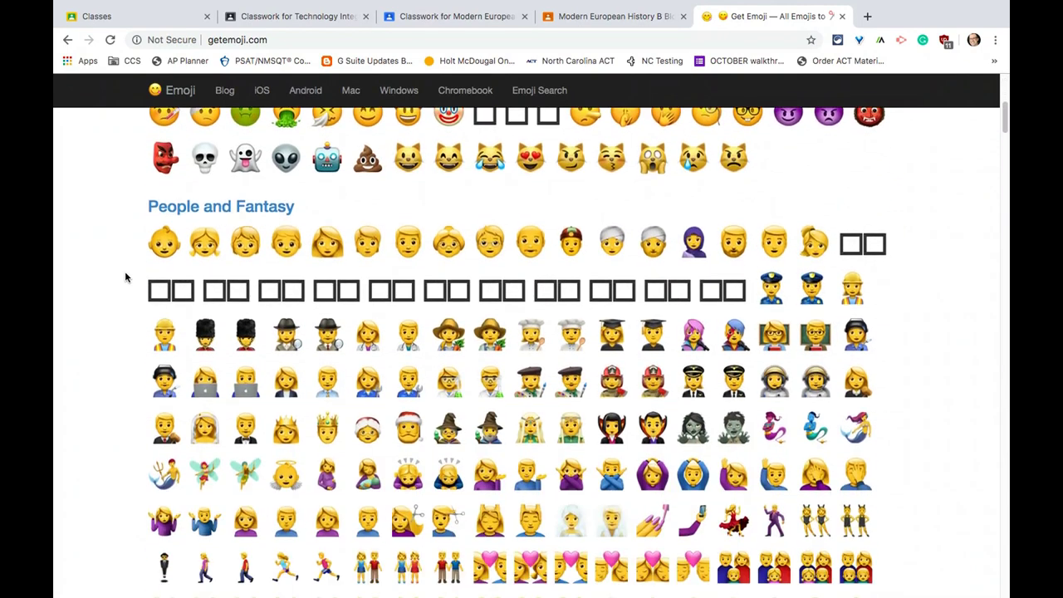
scroll(126, 277, up, 5)
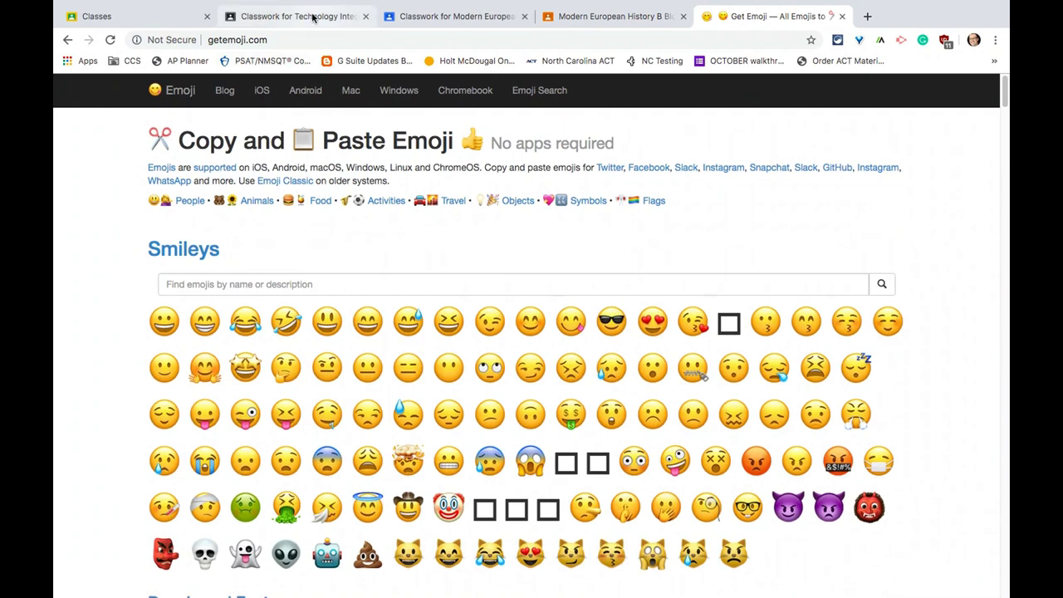
click(314, 19)
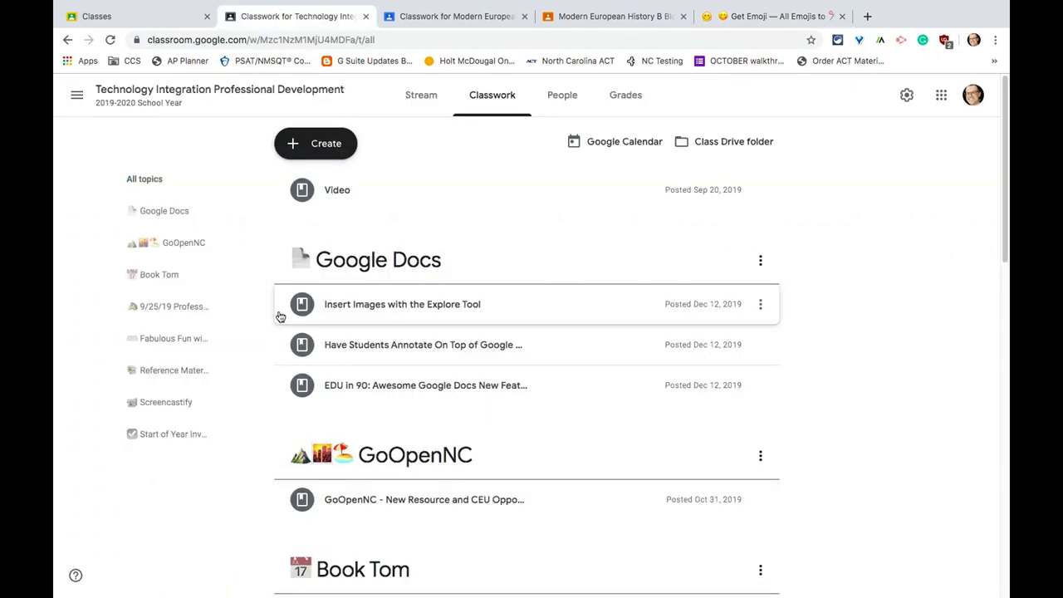
Look over the Classwork topics and filter the page to the Google Docs topic
scroll(279, 315, down, 2)
scroll(280, 317, down, 2)
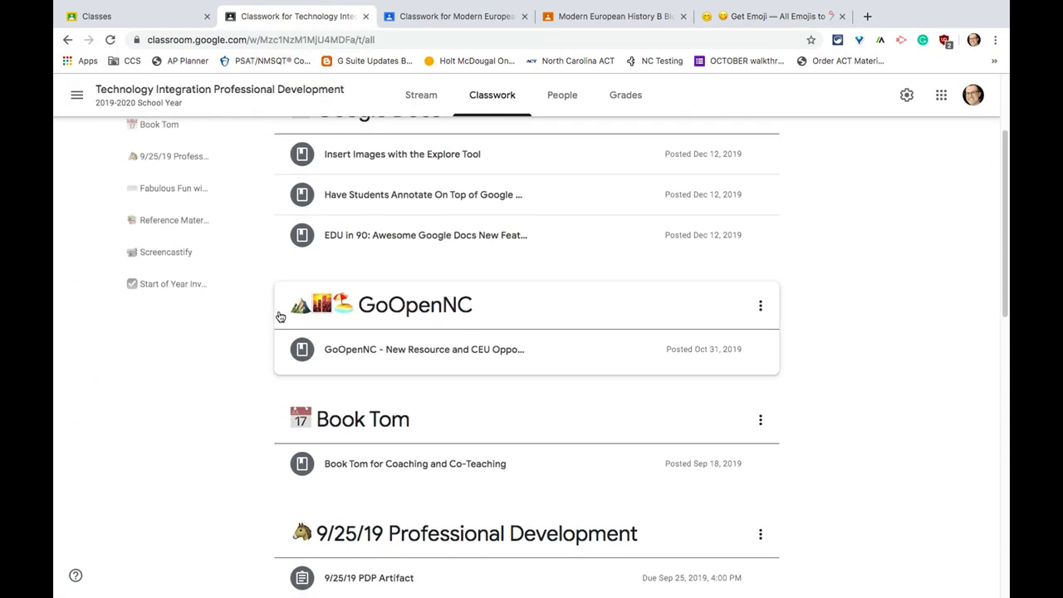
scroll(229, 355, down, 2)
scroll(228, 355, up, 5)
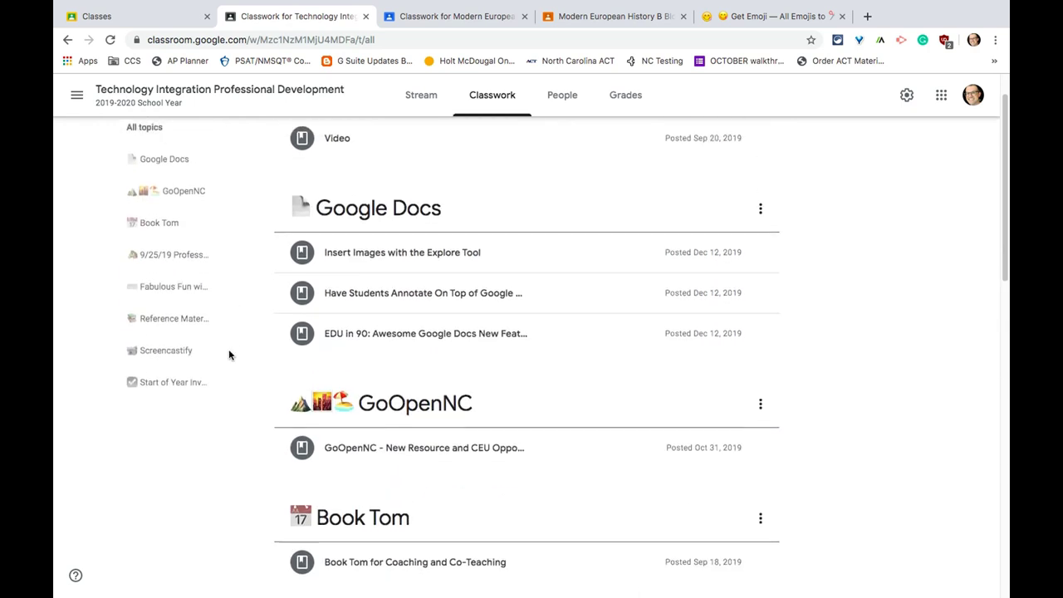
scroll(303, 391, down, 4)
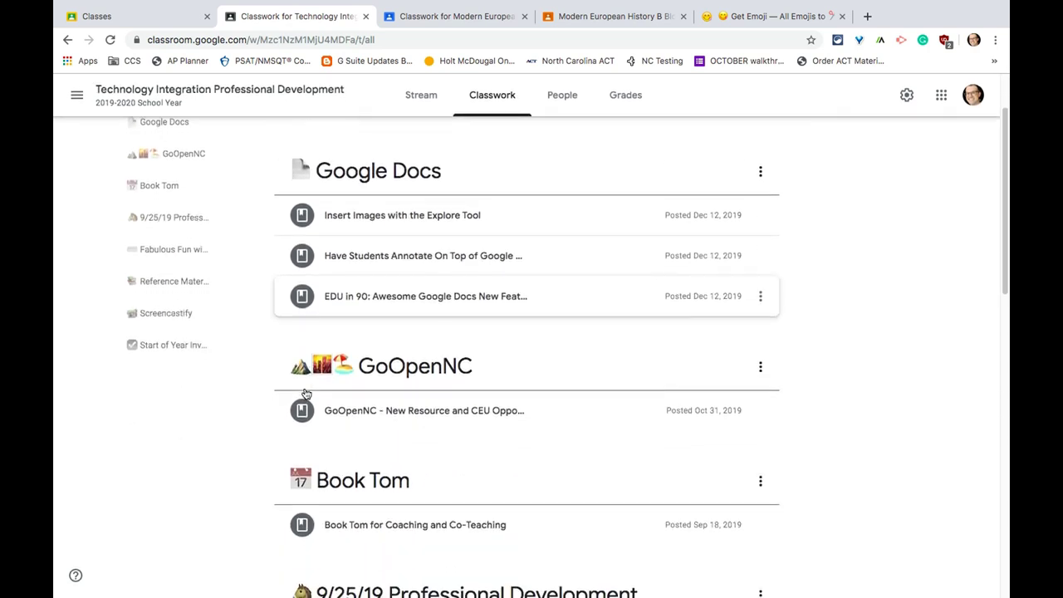
scroll(304, 394, down, 2)
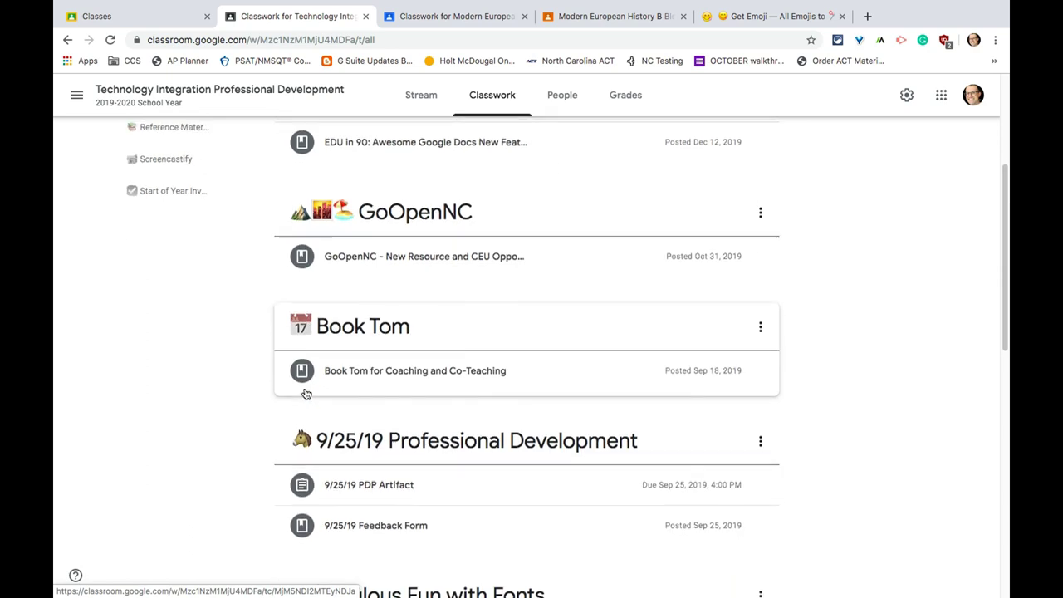
scroll(304, 393, up, 4)
scroll(304, 392, up, 1)
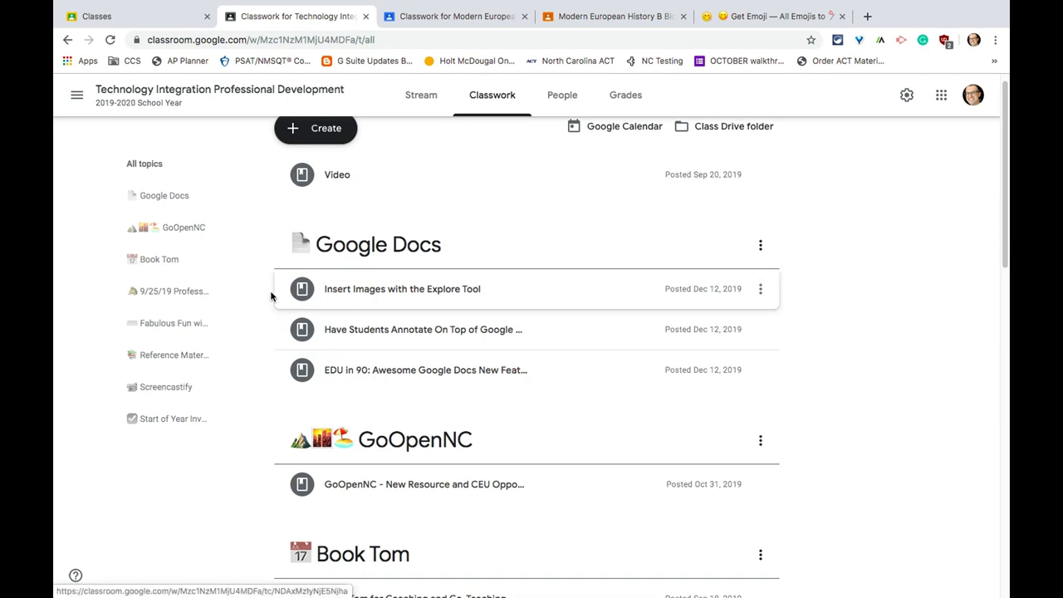
scroll(225, 368, up, 1)
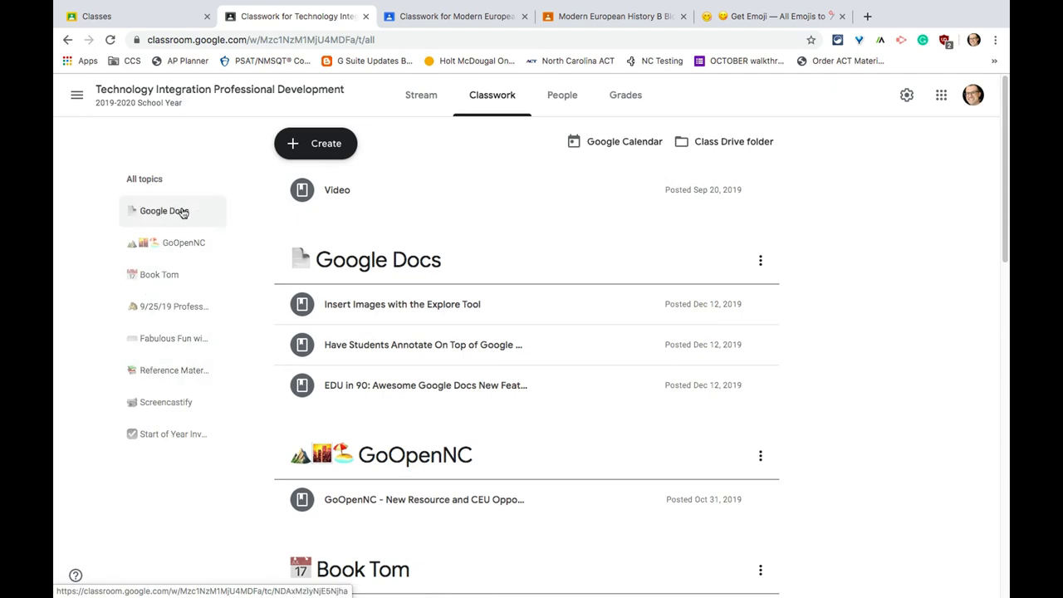
click(183, 212)
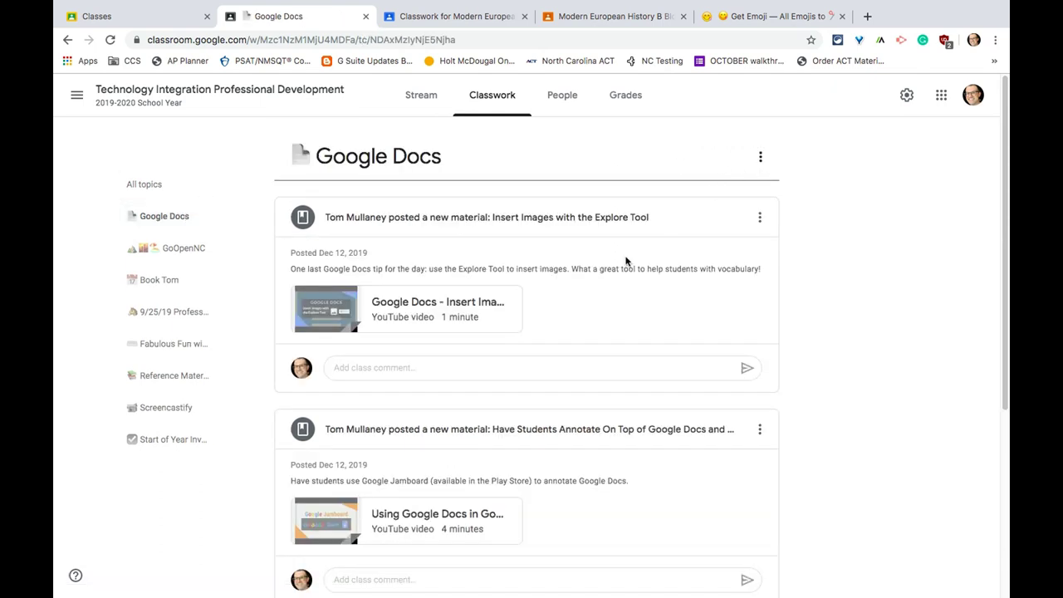
Copy the Google Docs topic's link and switch to A Block Modern European History classwork
scroll(626, 257, down, 3)
scroll(626, 257, up, 3)
click(761, 157)
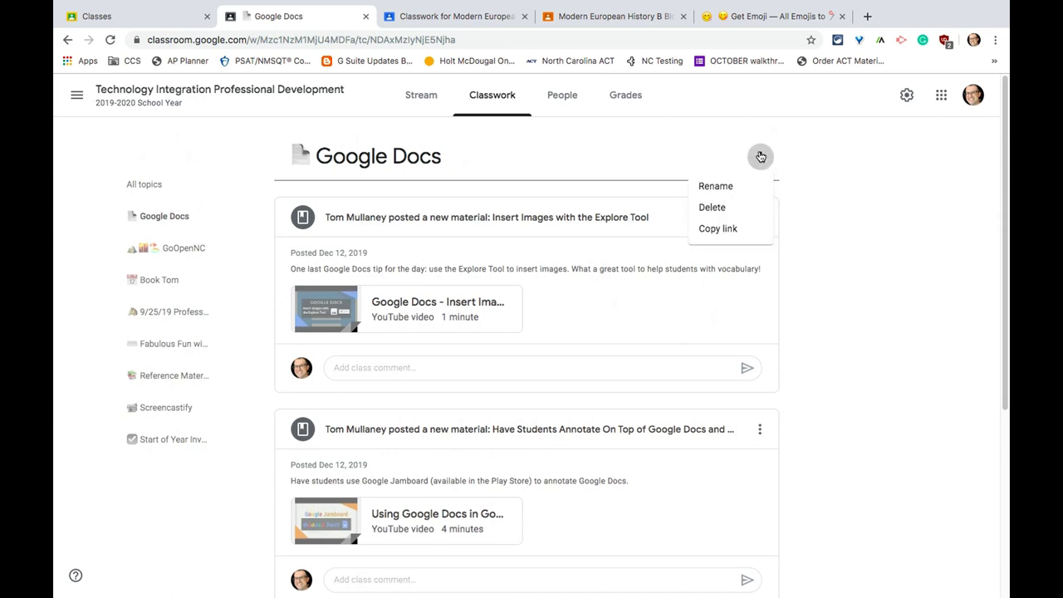
click(719, 229)
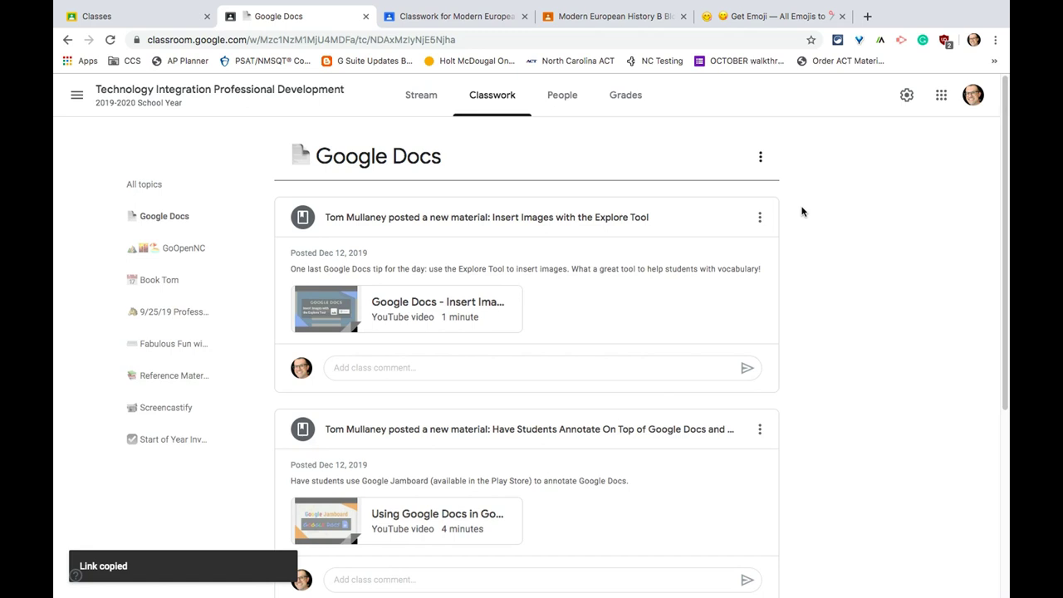
click(449, 20)
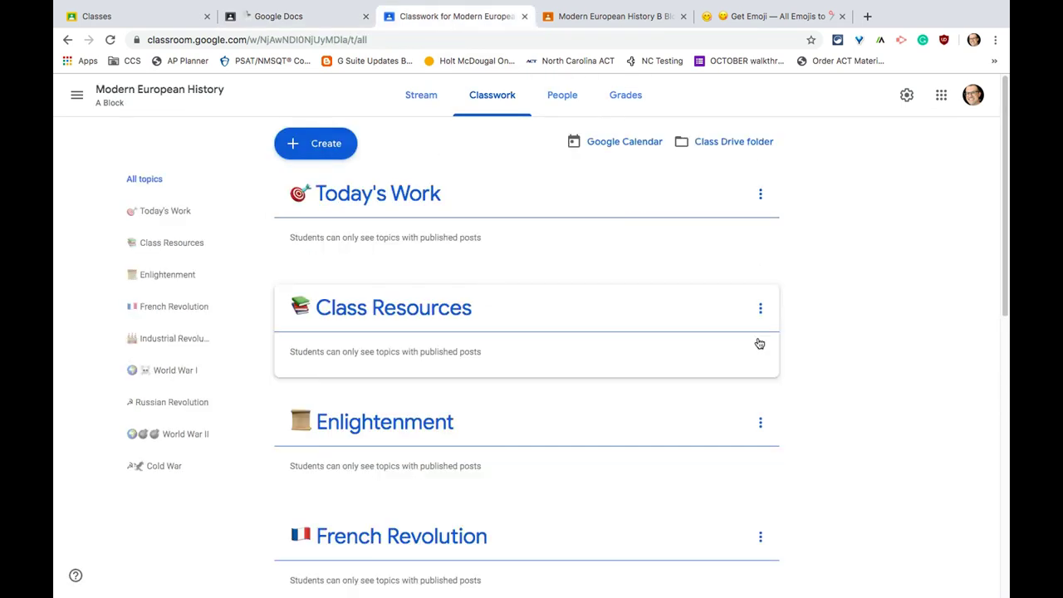
Review A Block Modern European History's topics, then open B Block's empty Classwork page
scroll(789, 410, down, 1)
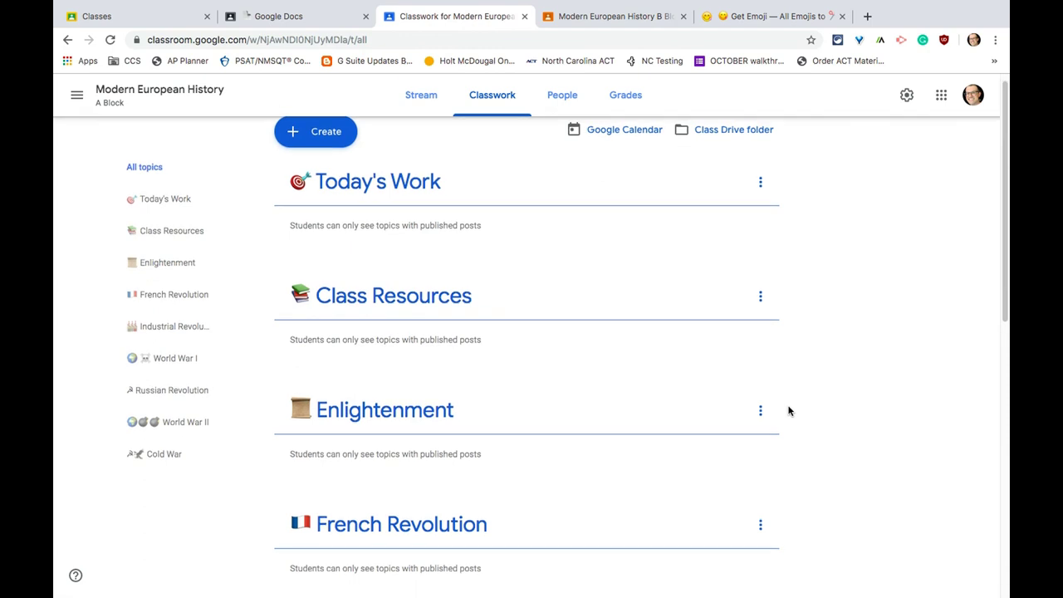
scroll(789, 410, down, 1)
scroll(789, 410, up, 2)
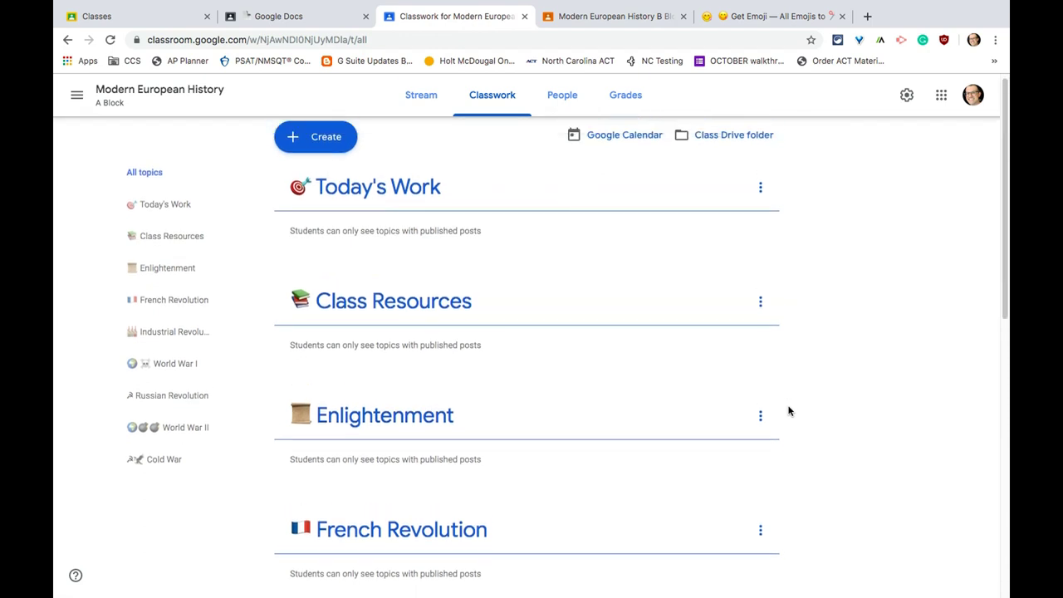
scroll(719, 421, down, 5)
scroll(719, 420, up, 5)
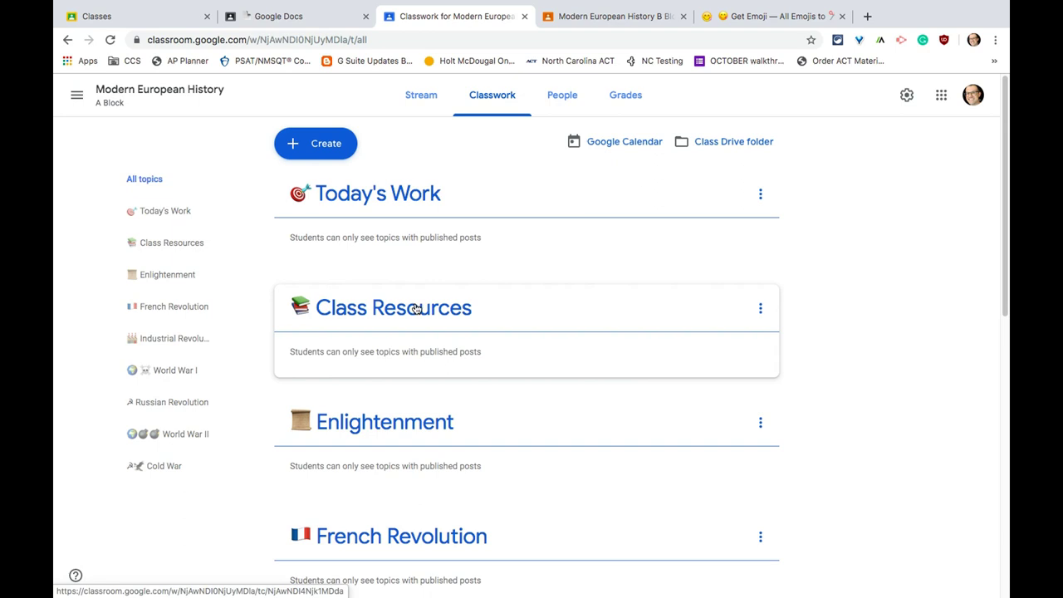
scroll(415, 309, down, 1)
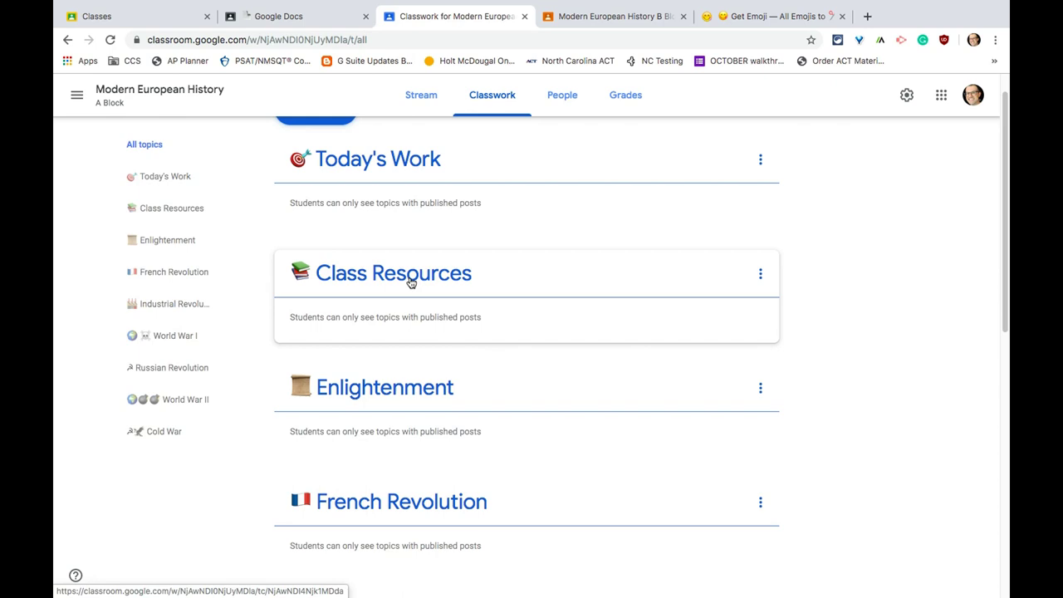
scroll(407, 287, down, 5)
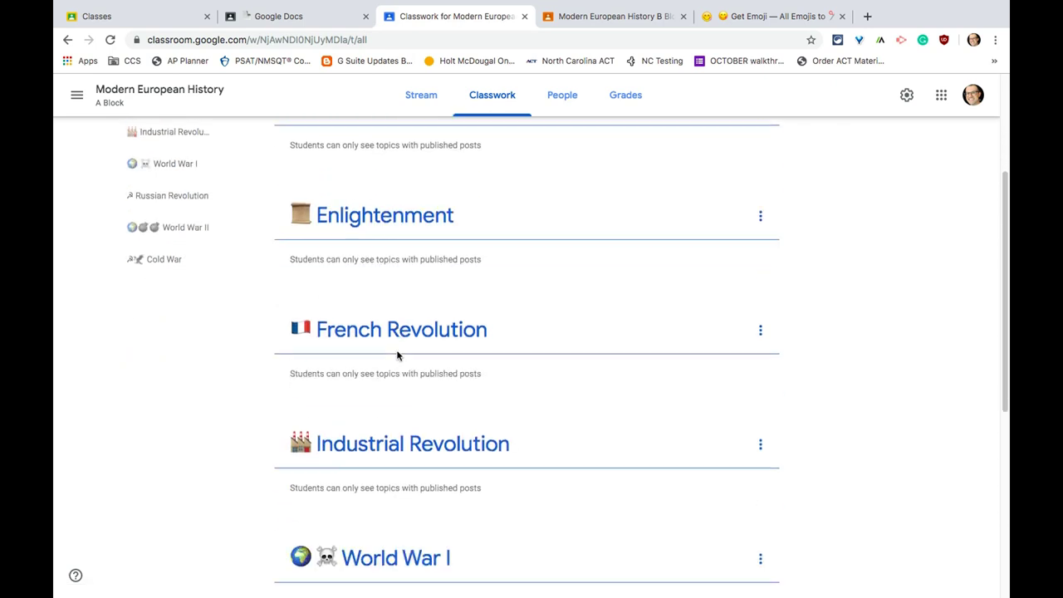
scroll(397, 355, down, 10)
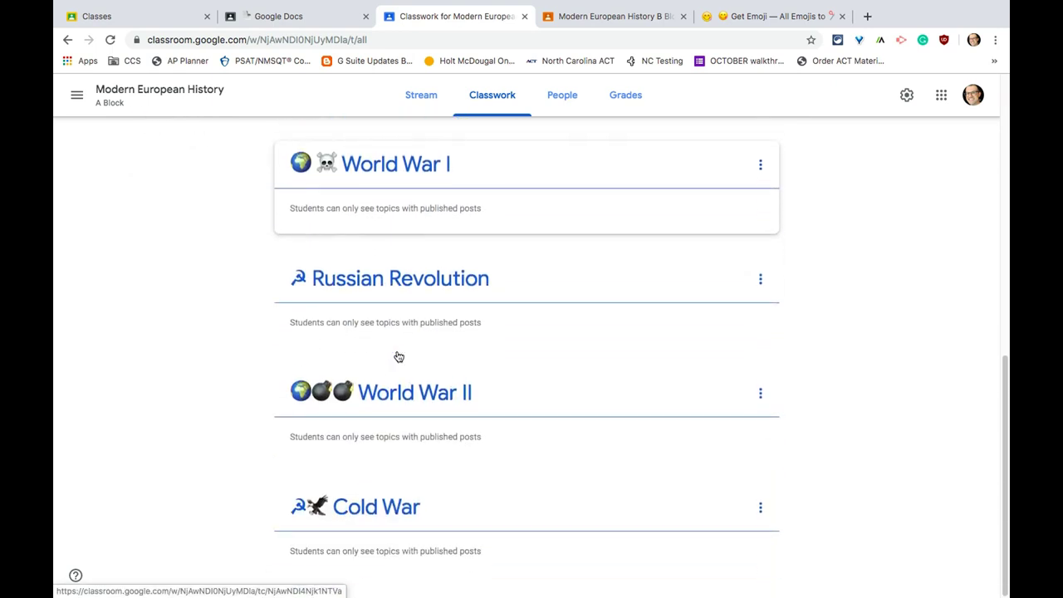
scroll(399, 357, up, 5)
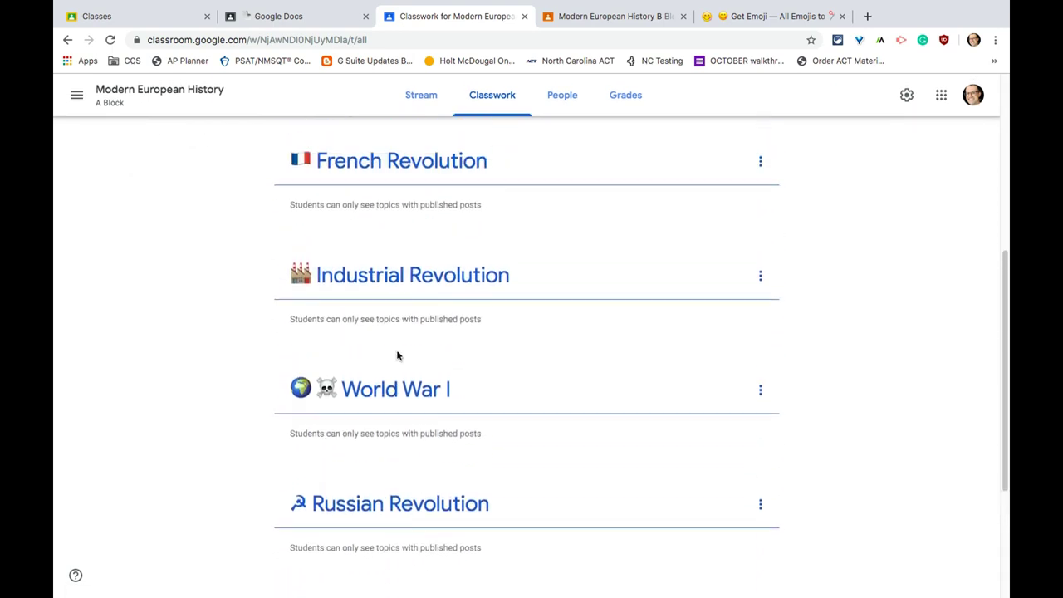
scroll(397, 355, up, 9)
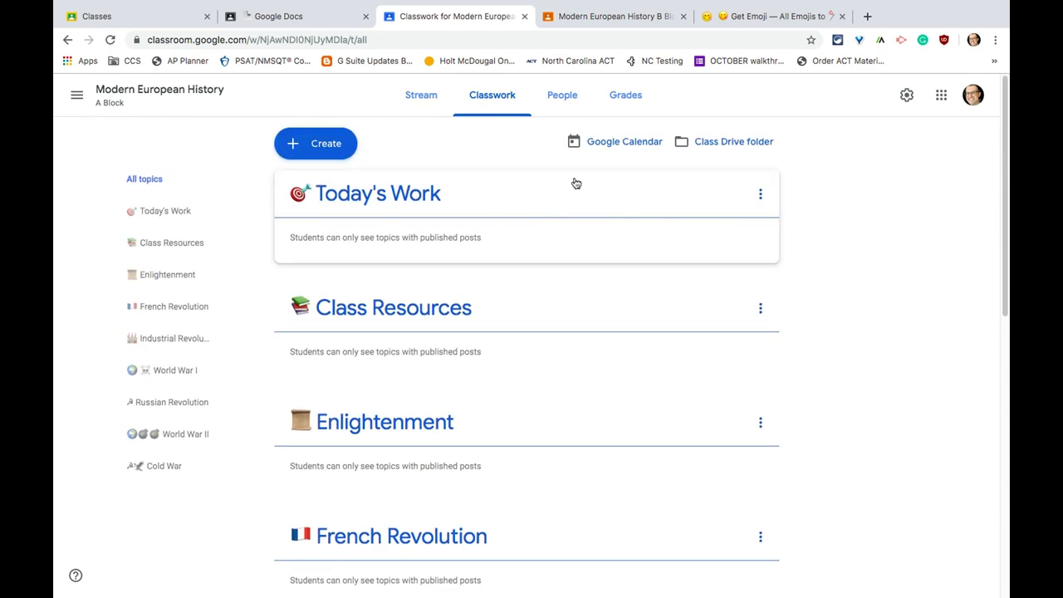
click(613, 17)
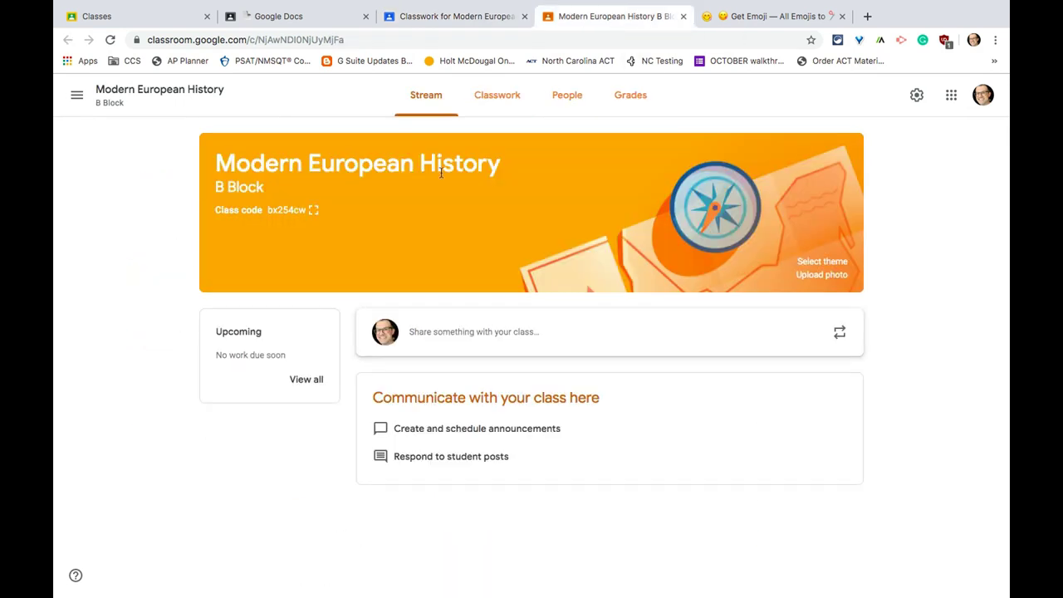
click(496, 98)
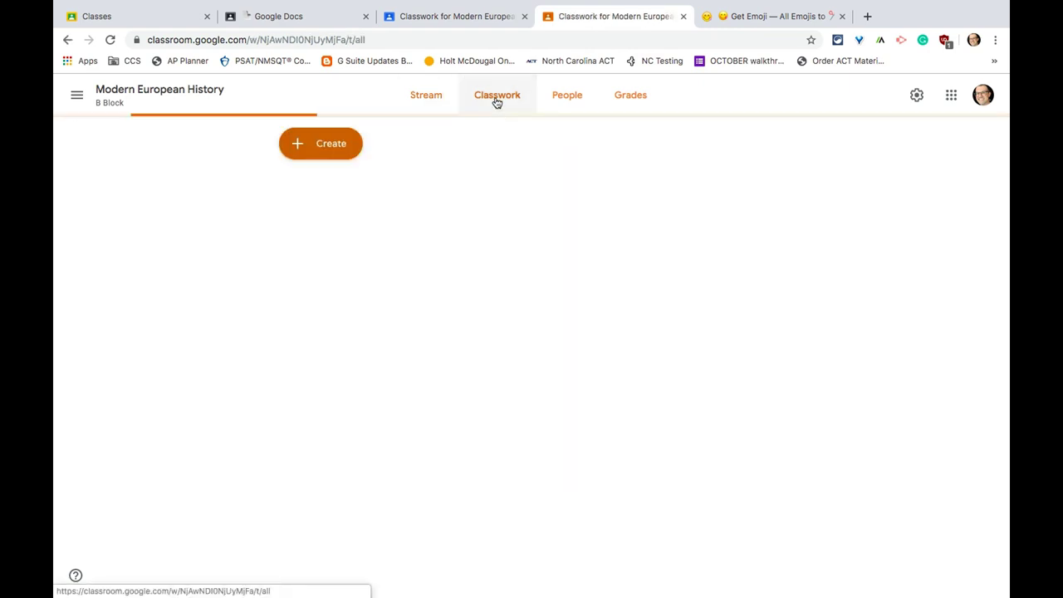
Start a new B Block topic, clearing the accidentally pasted link so the name stays blank
click(330, 145)
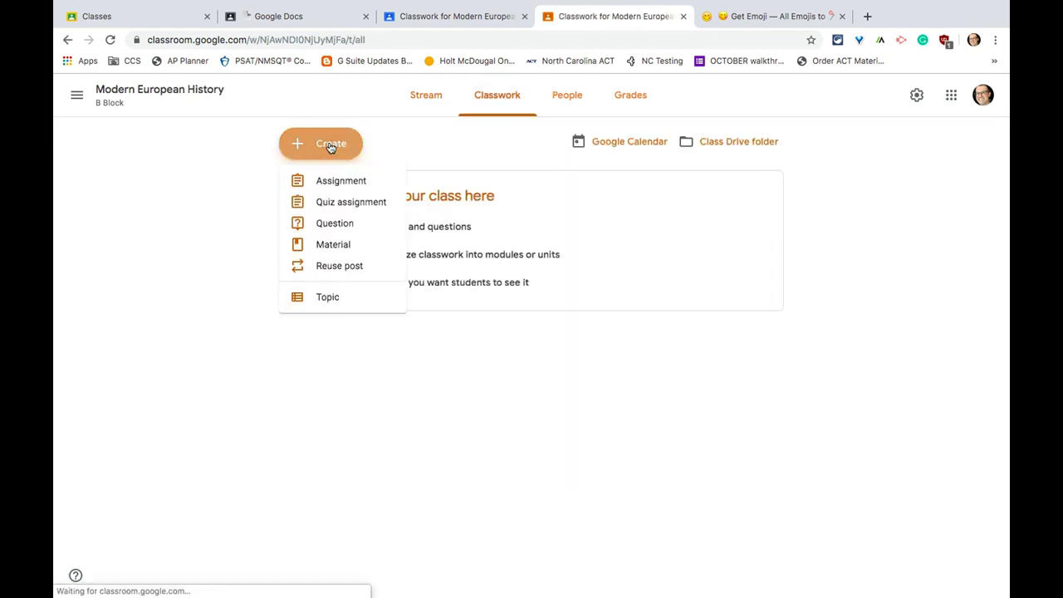
click(325, 297)
right_click(505, 342)
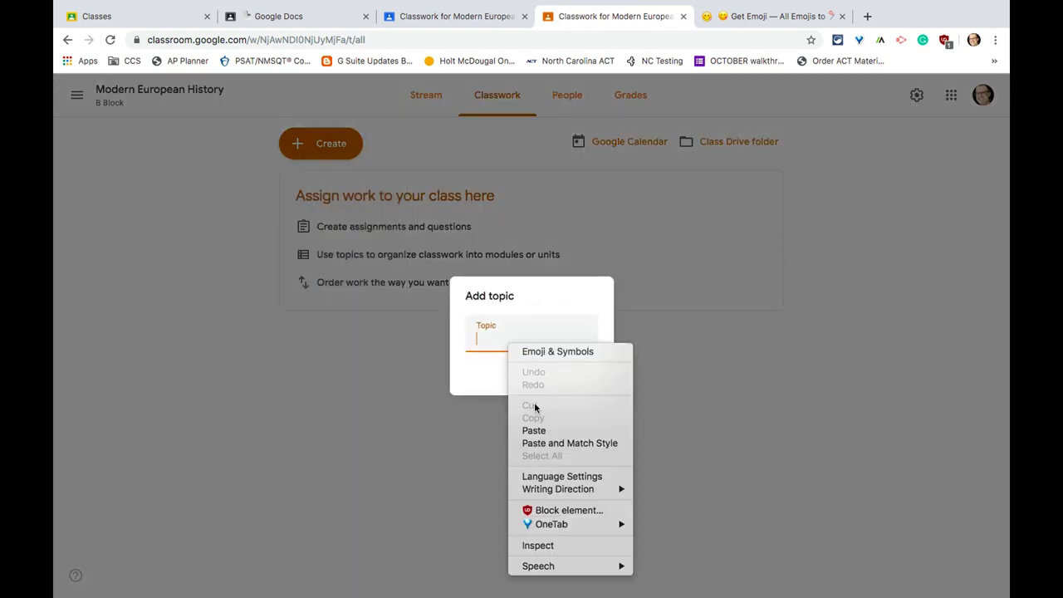
click(536, 431)
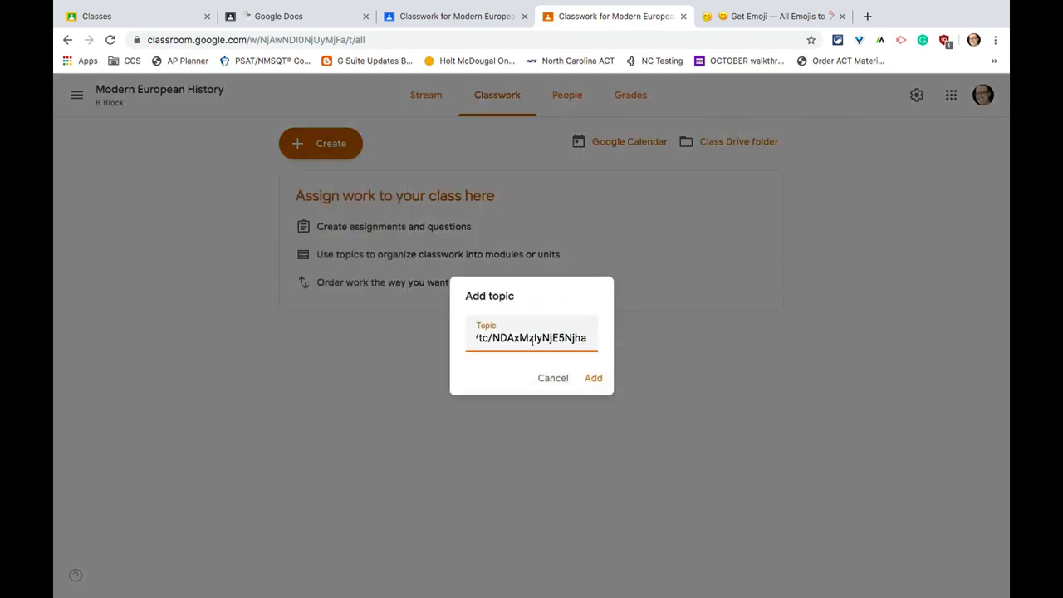
key(ctrl+a)
key(BackSpace)
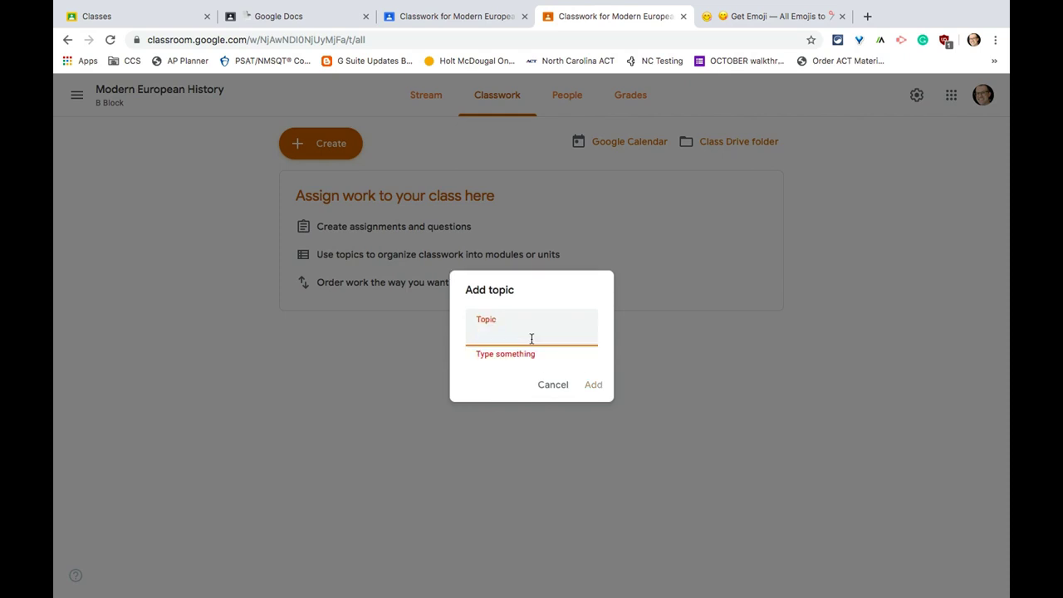
Search emojis for 'target', copy Emojipedia's Direct Hit 🎯 emoji, and return to Classroom
click(771, 16)
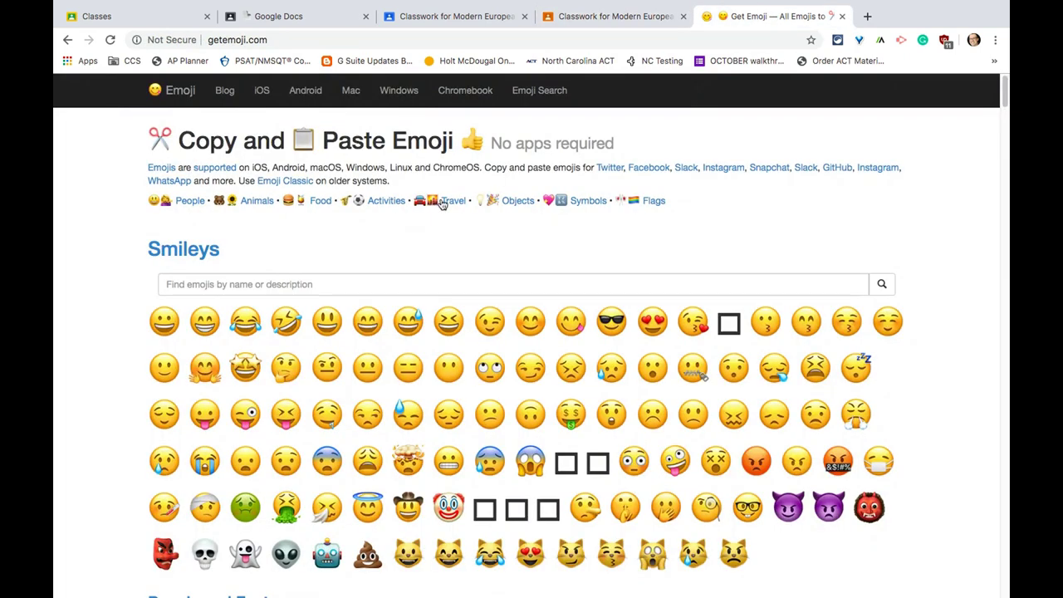
click(292, 284)
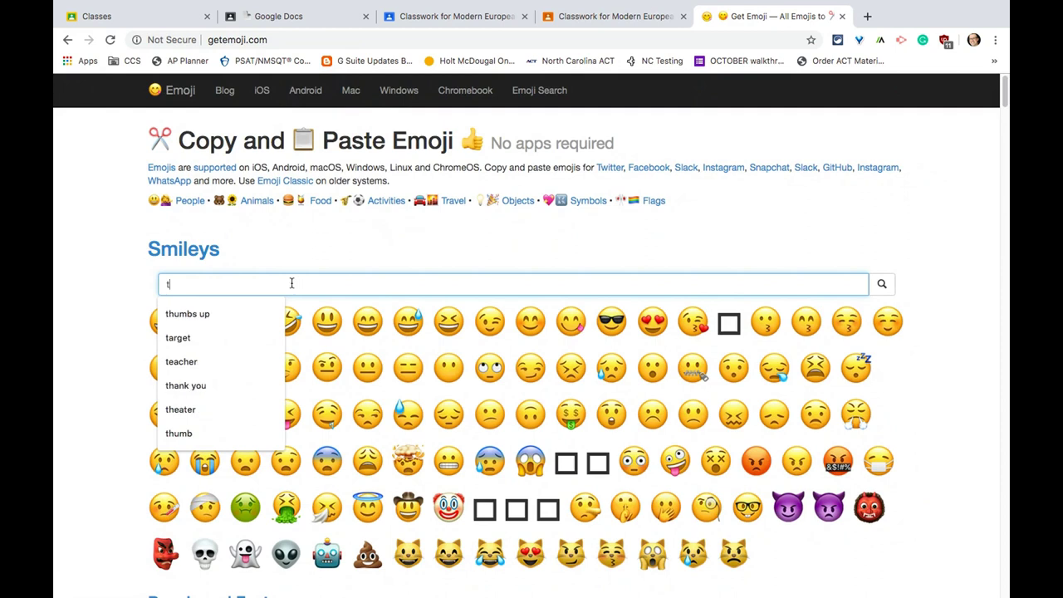
text(arget)
key(Return)
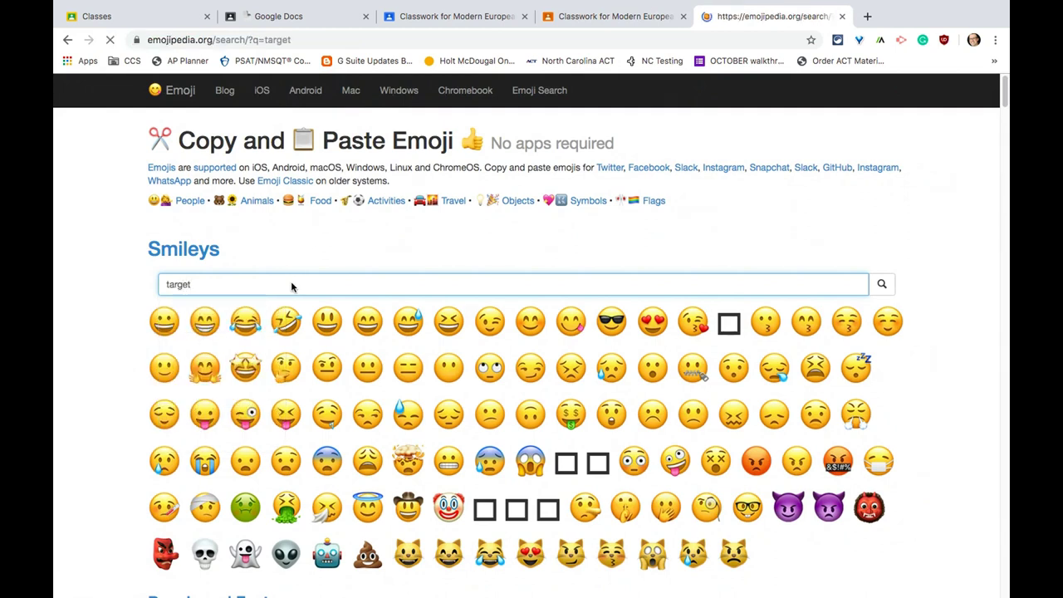
click(227, 209)
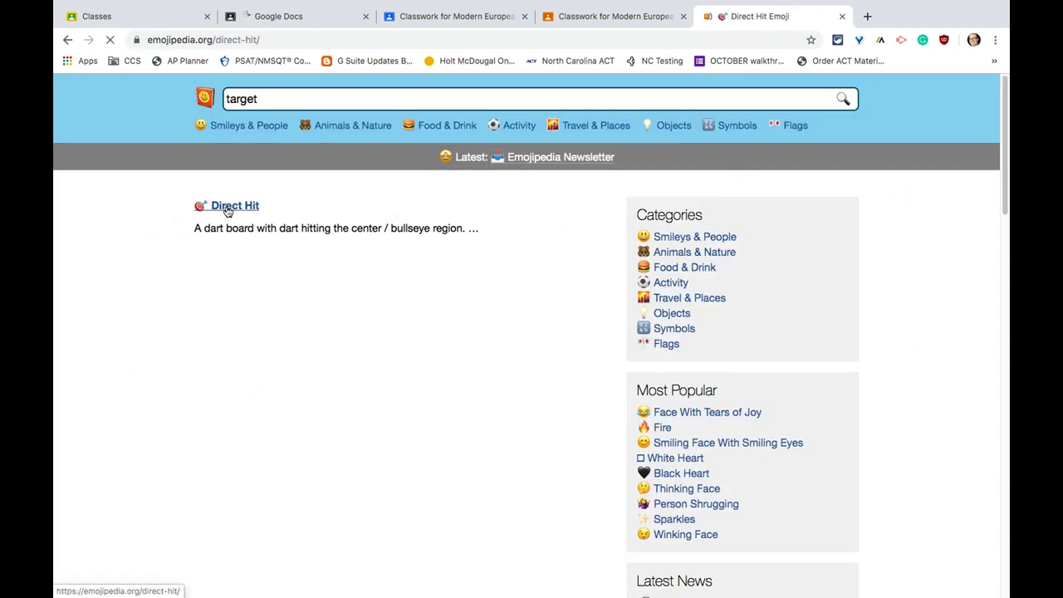
click(385, 307)
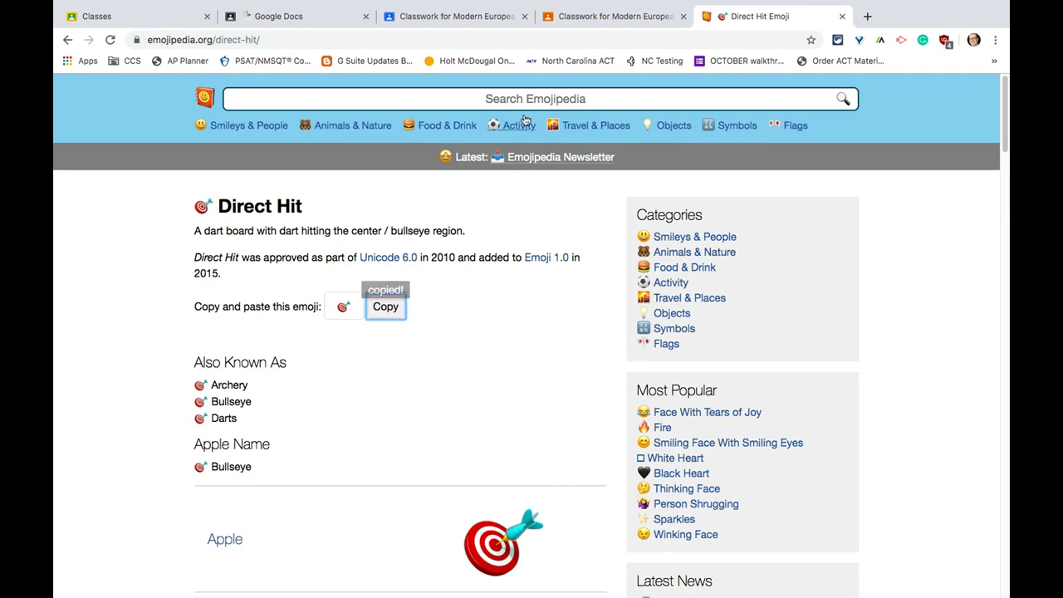
key(ctrl+shift+Tab)
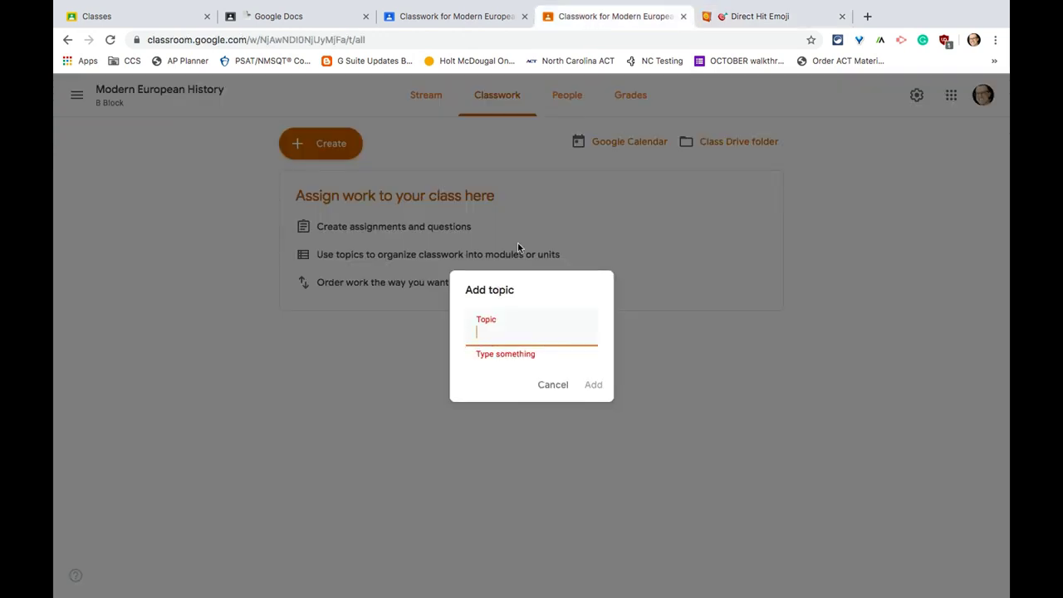
Create B Block's topic named '🎯 Today's Work' using the pasted target emoji
right_click(484, 336)
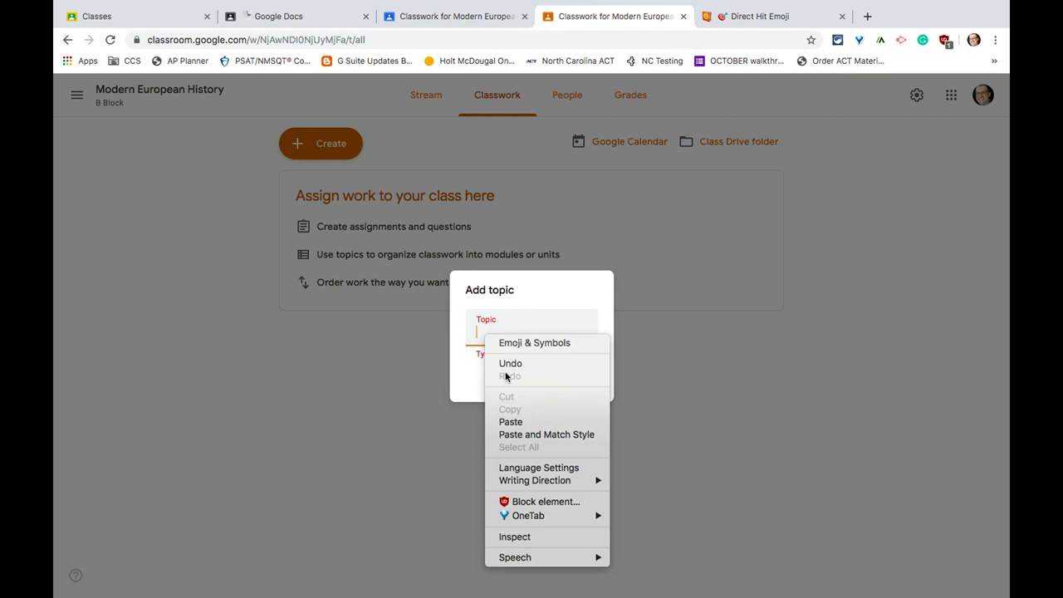
click(508, 421)
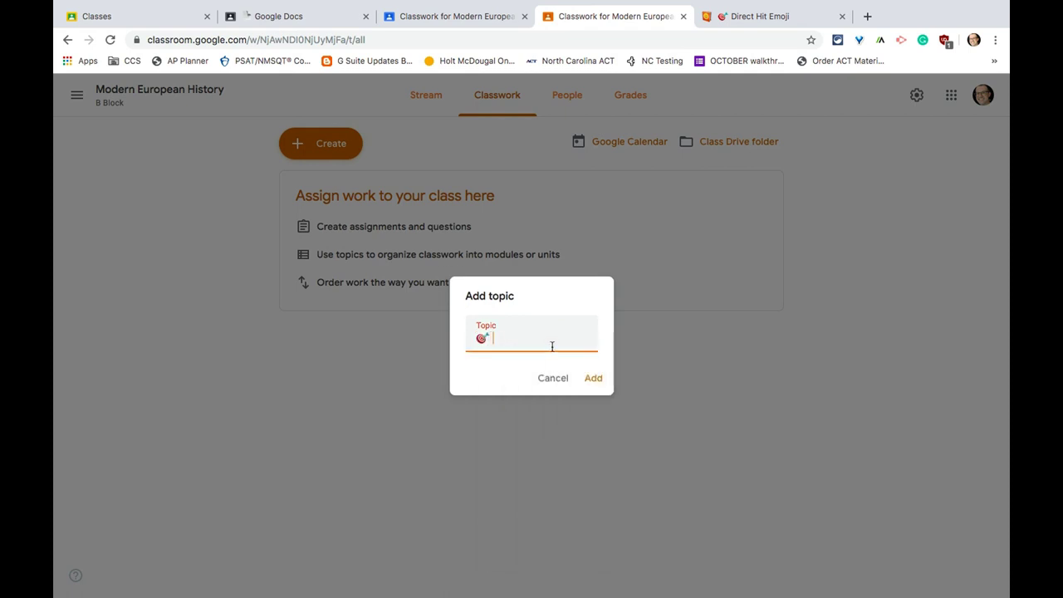
text(Today's Work)
click(591, 378)
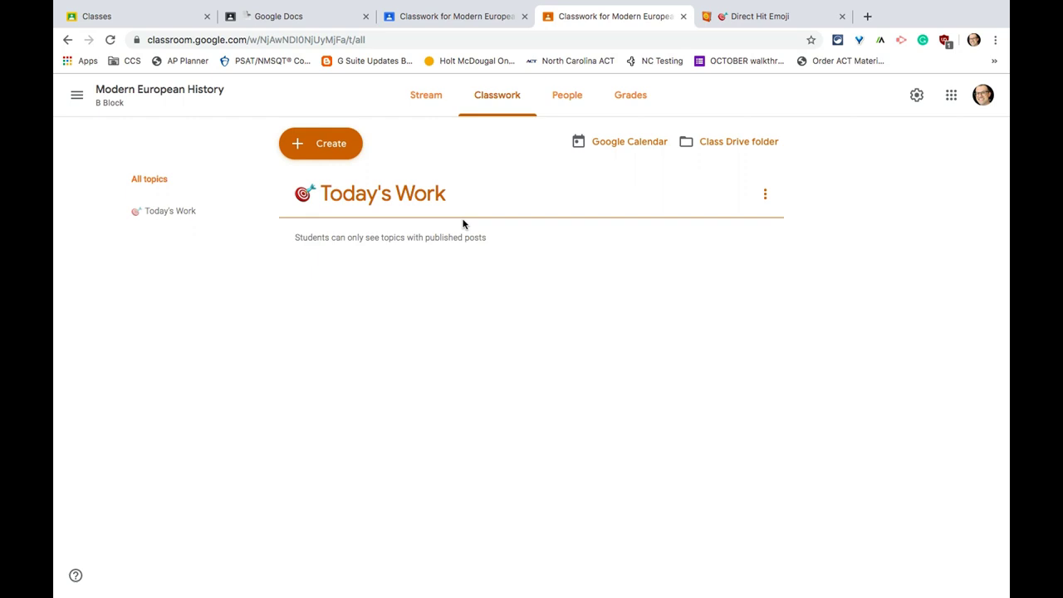
Open and dismiss the Create menu, then go to A Block's Classwork page
click(338, 148)
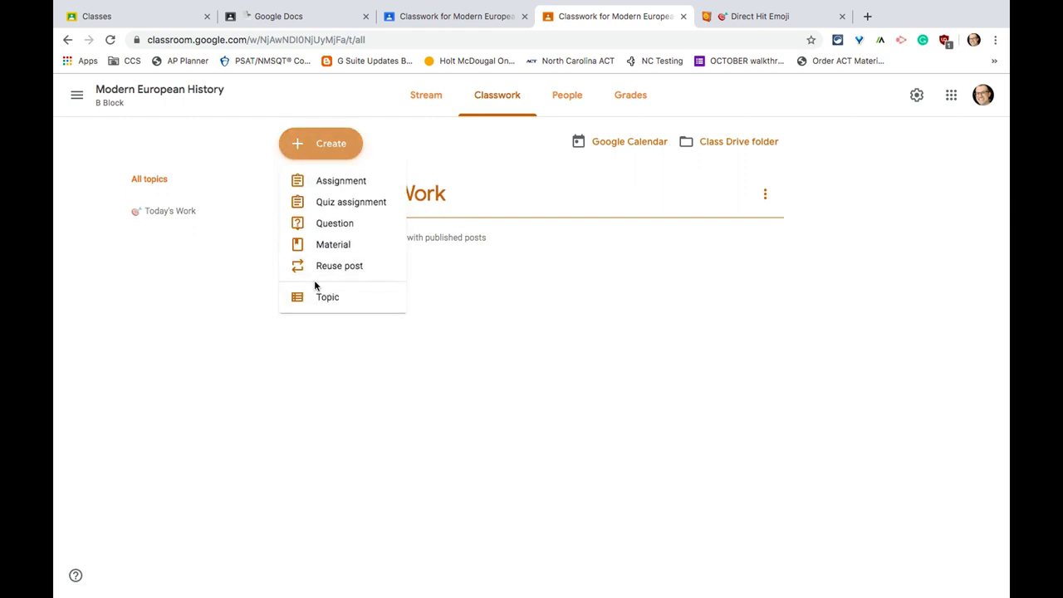
click(434, 313)
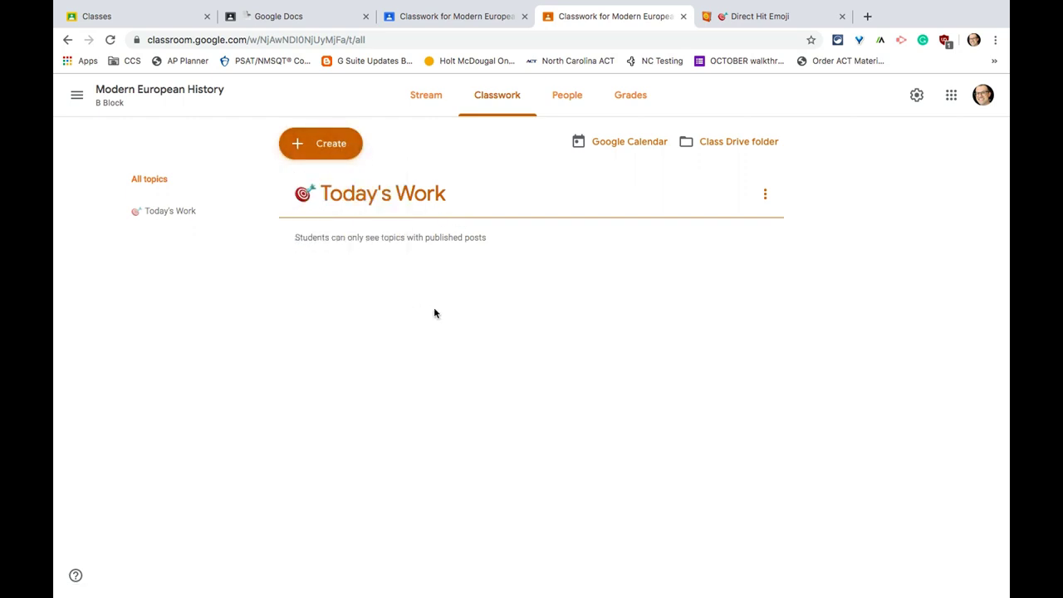
click(429, 21)
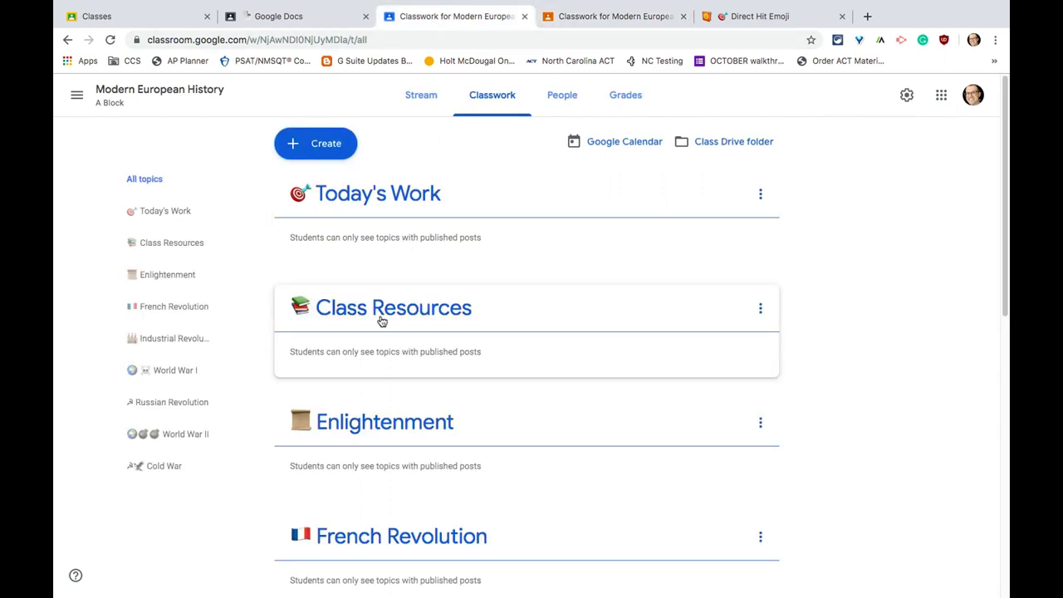
Start a new material filed under Class Resources, addressed to both A Block and B Block
click(329, 148)
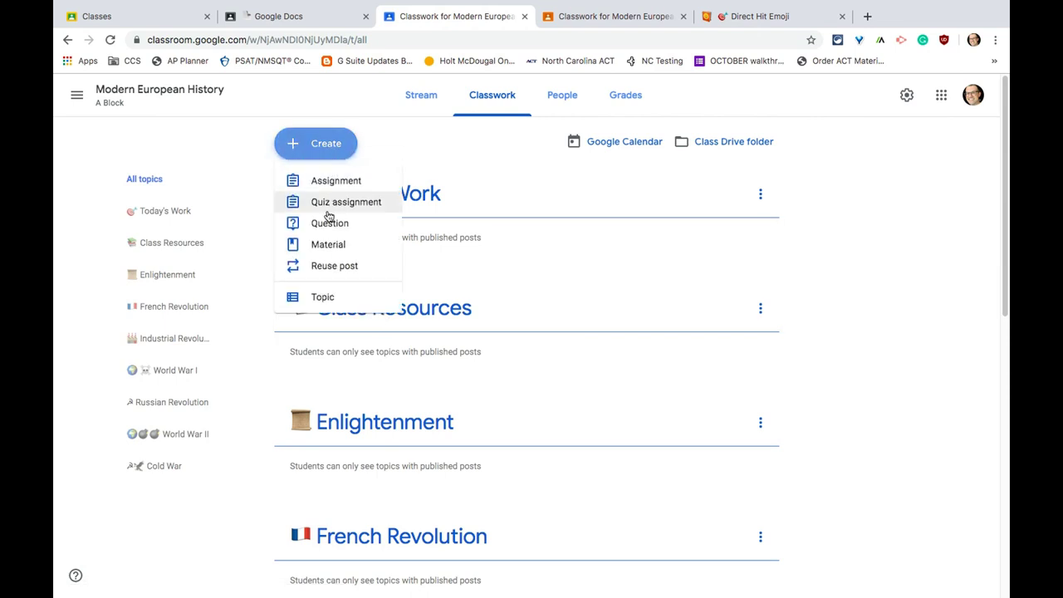
click(322, 248)
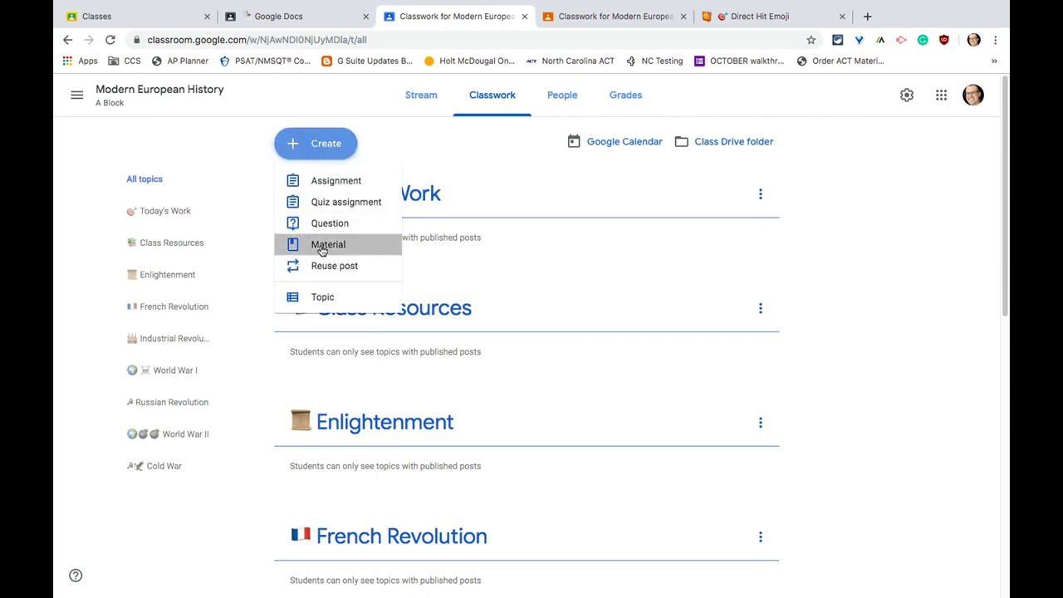
click(374, 423)
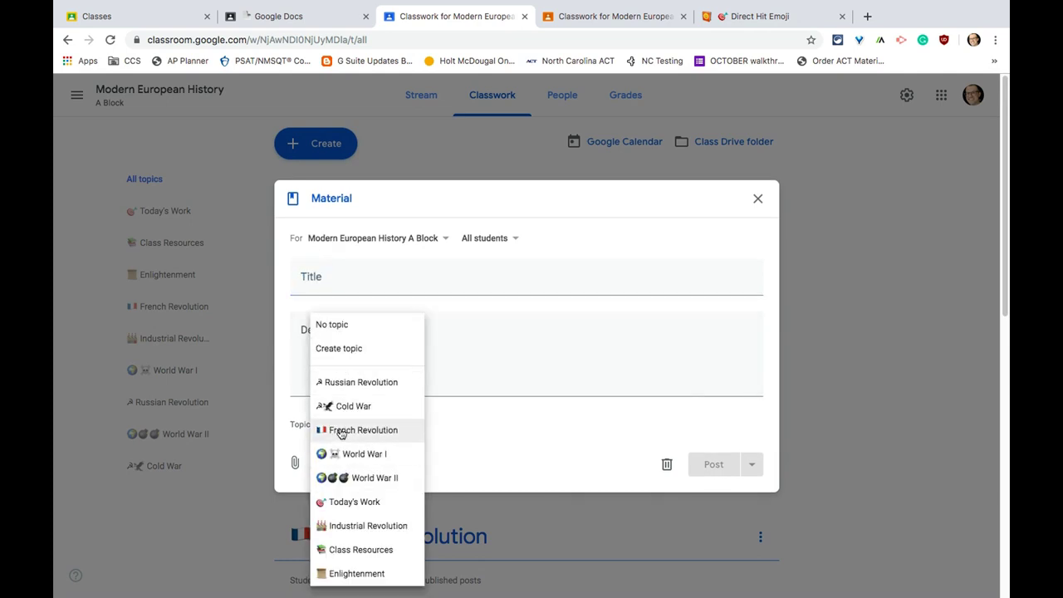
click(343, 554)
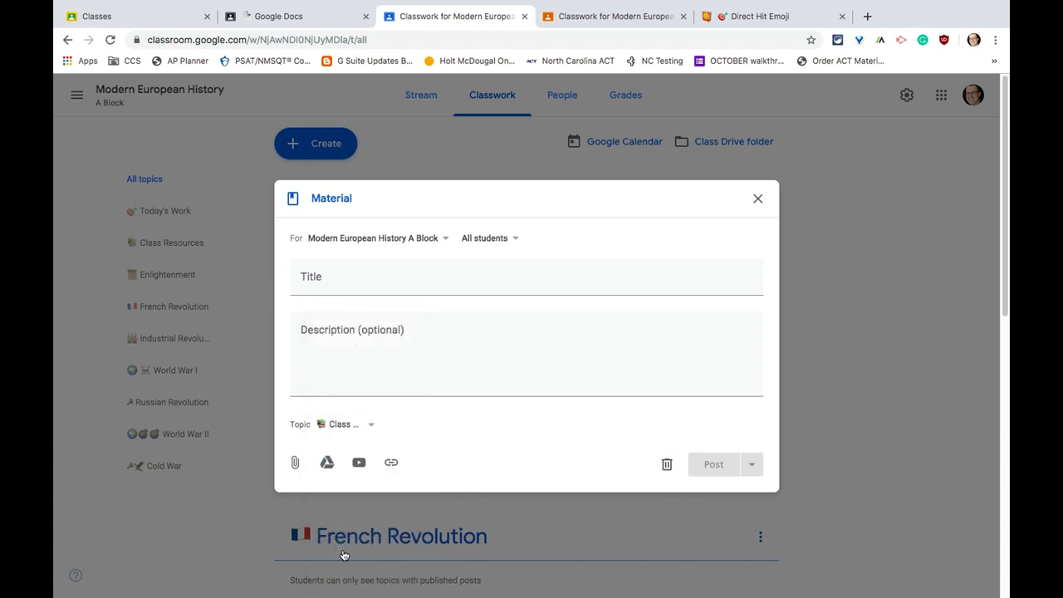
click(430, 239)
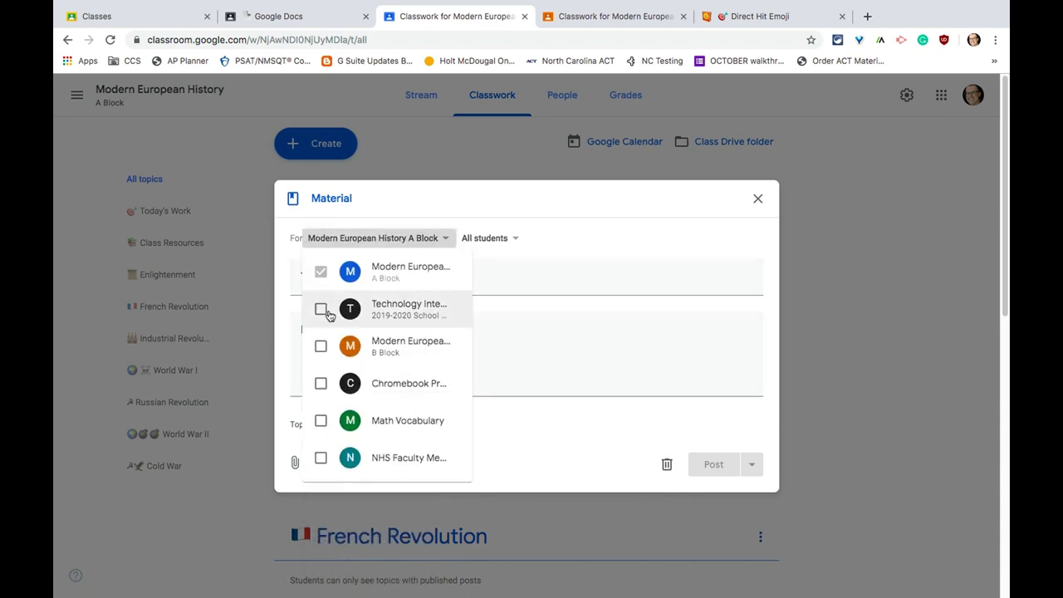
click(321, 348)
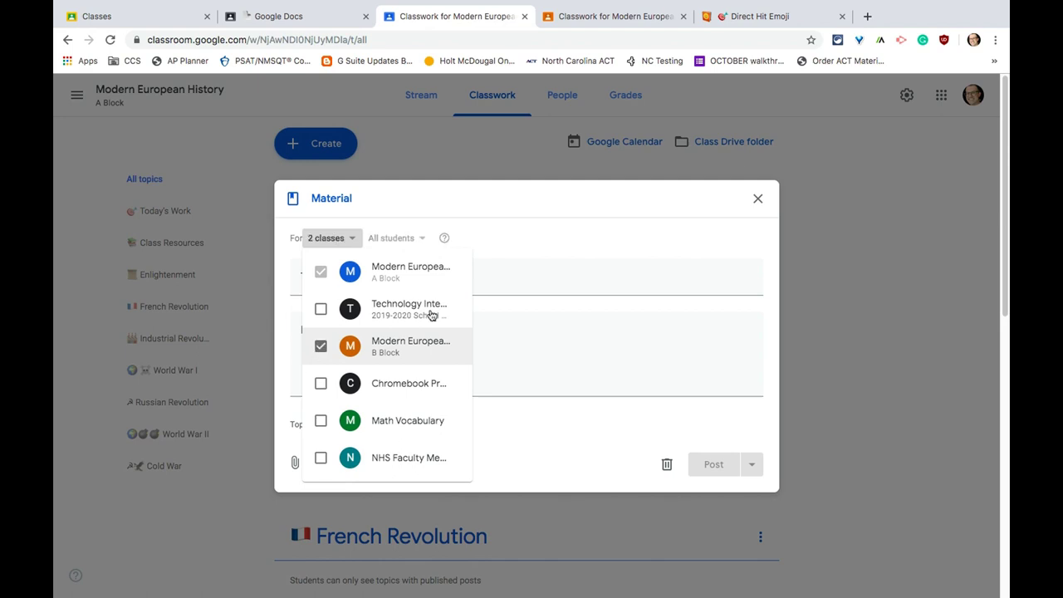
click(568, 275)
Title the material 'Example Topic' and post it
click(568, 276)
text(E)
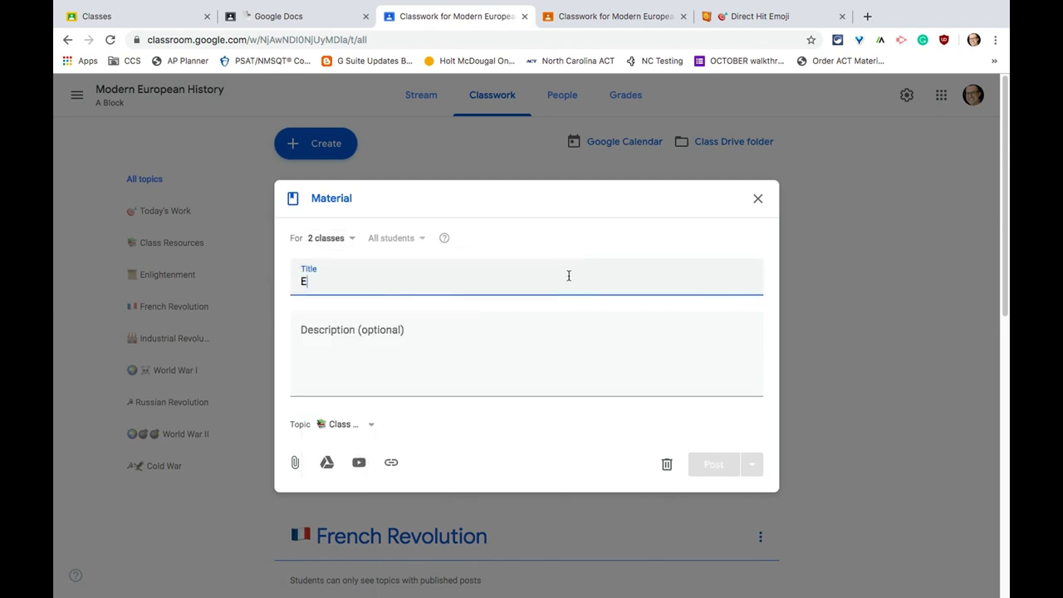
text(xample Topic)
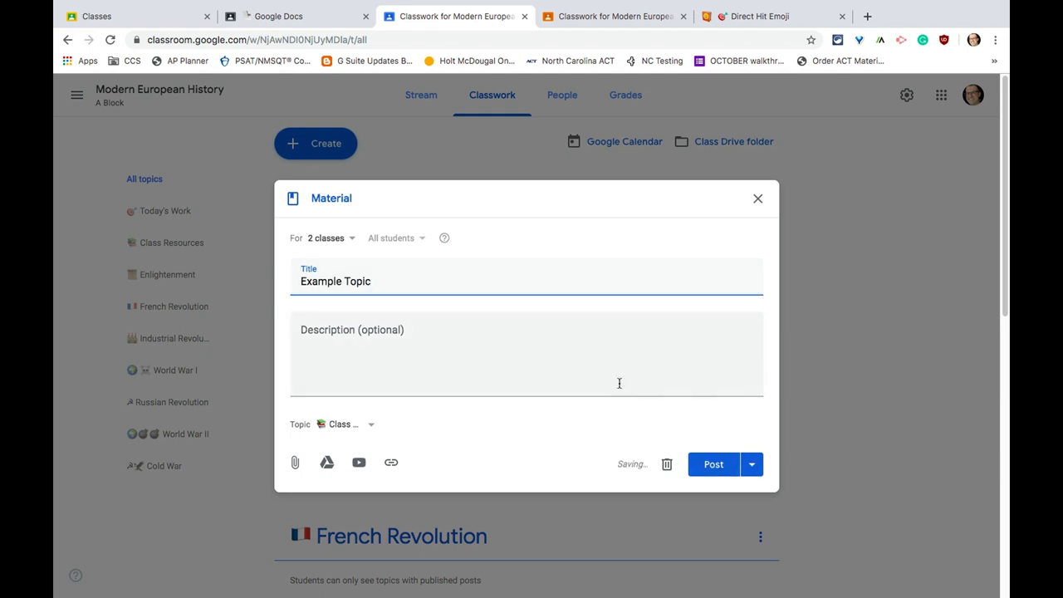
click(706, 463)
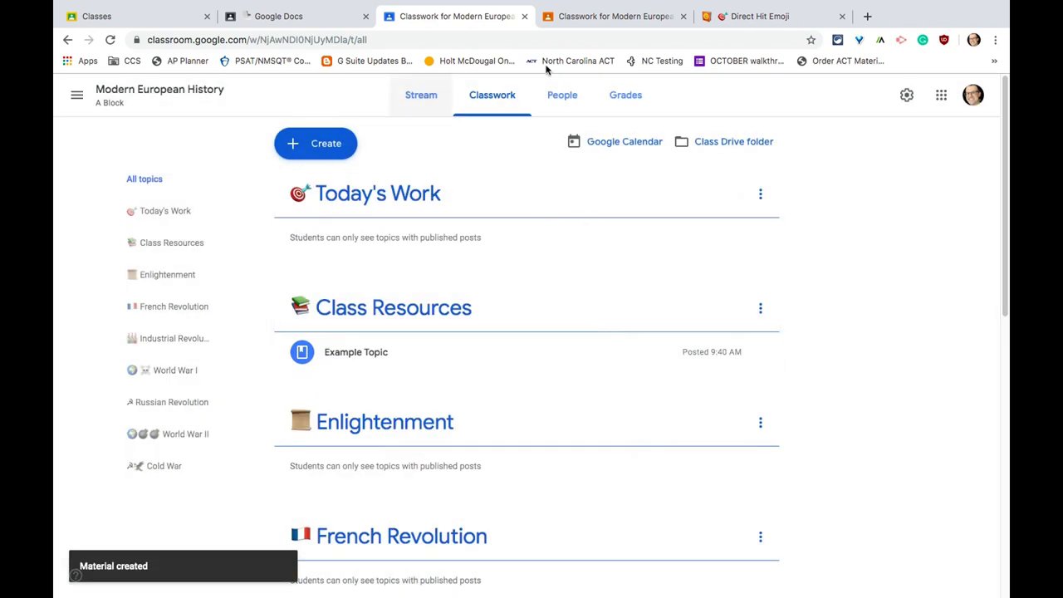
Reload B Block's Classwork to confirm the Class Resources topic with Example Topic appears
click(623, 20)
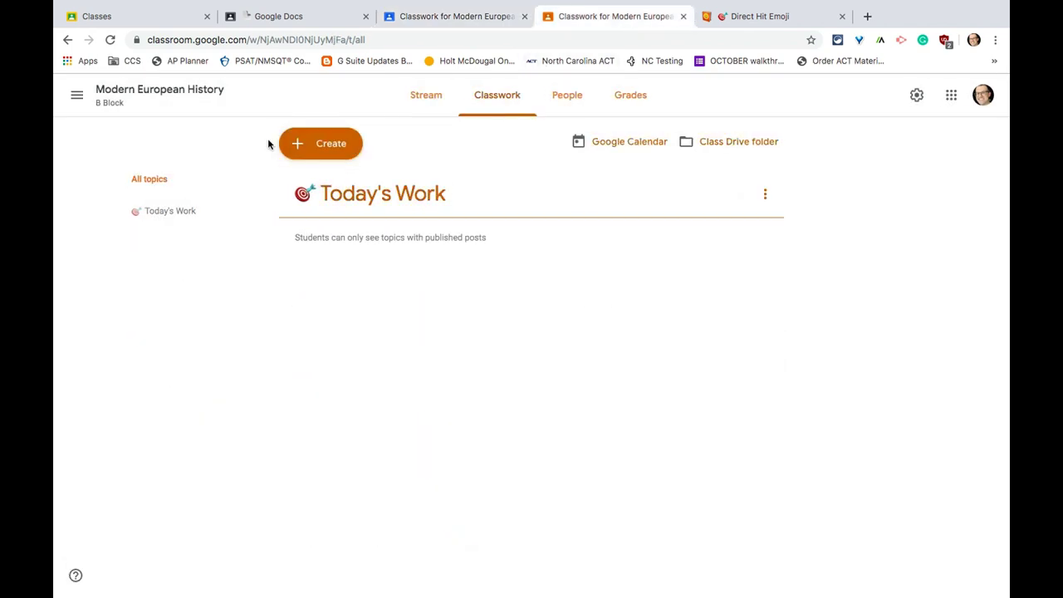
click(110, 39)
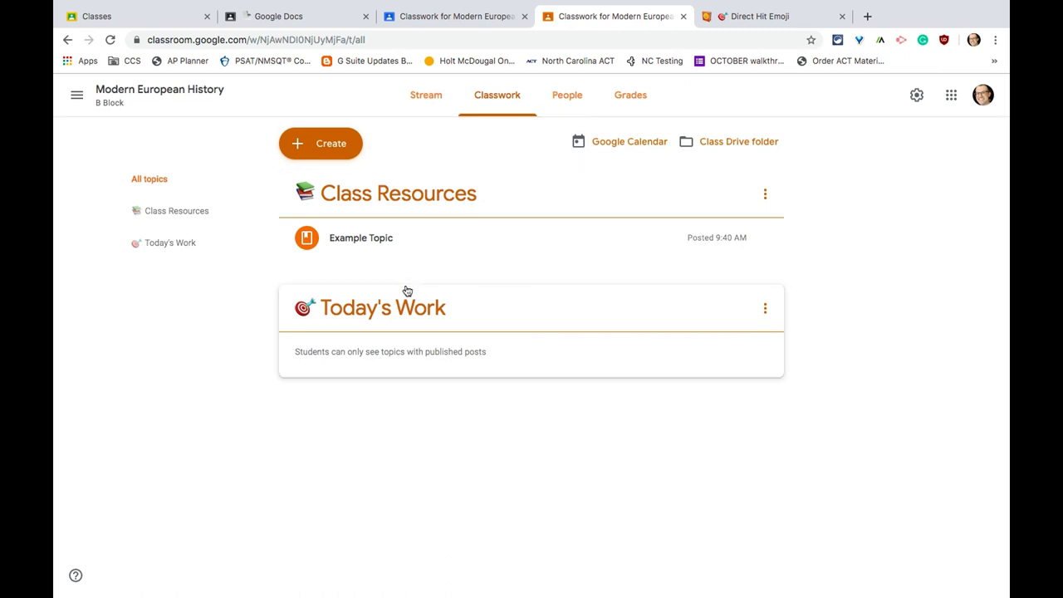
click(383, 196)
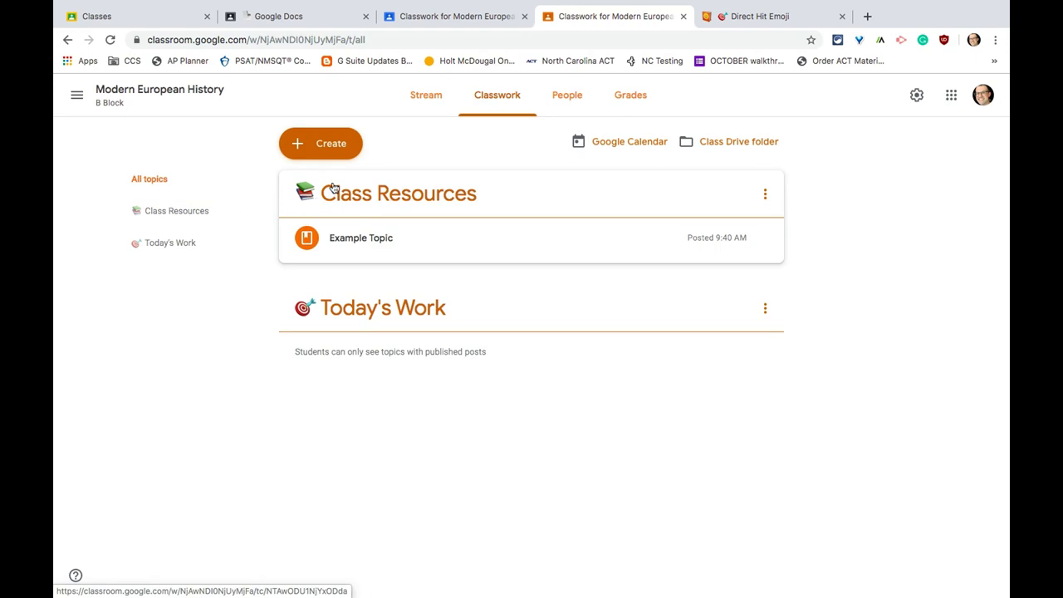
click(465, 16)
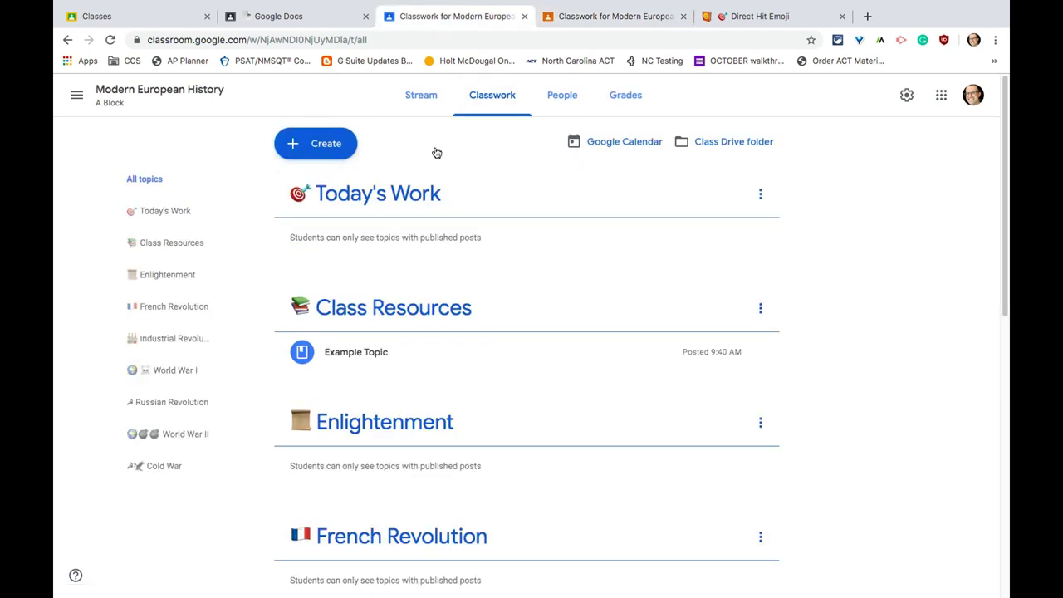
scroll(437, 307, down, 5)
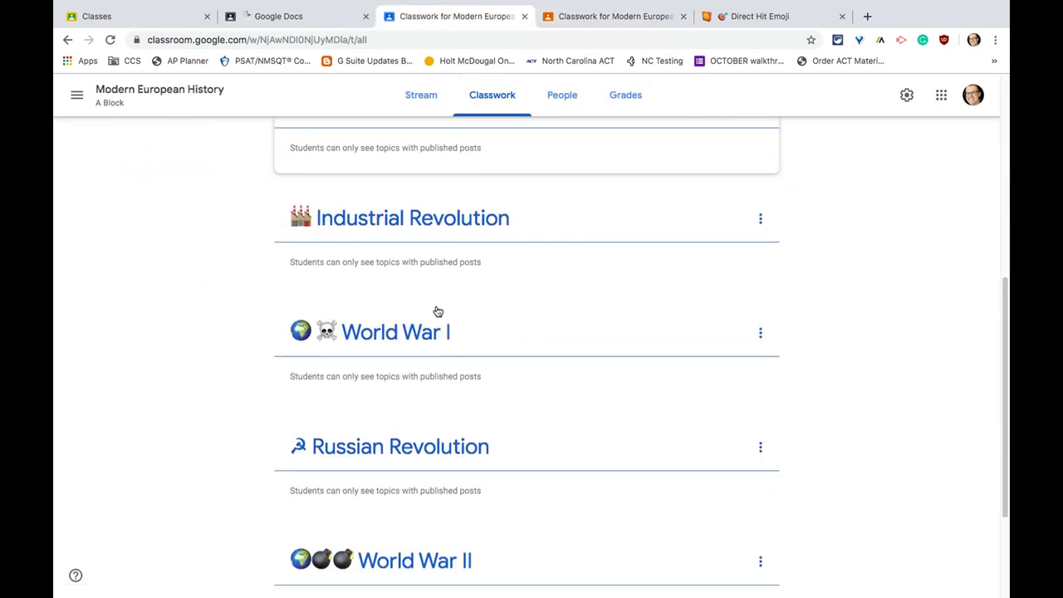
scroll(438, 312, up, 4)
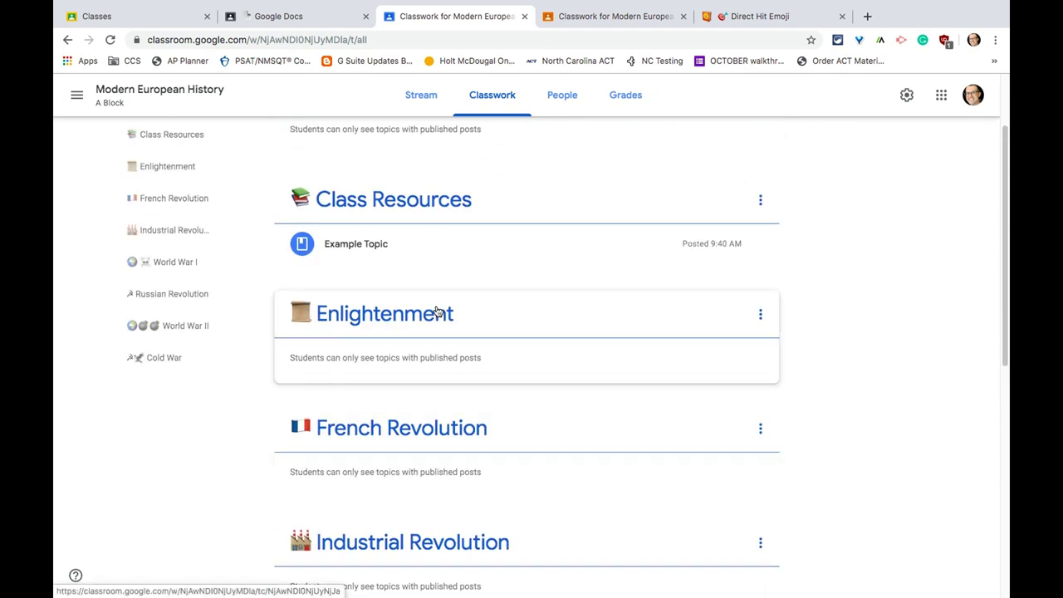
scroll(388, 339, down, 1)
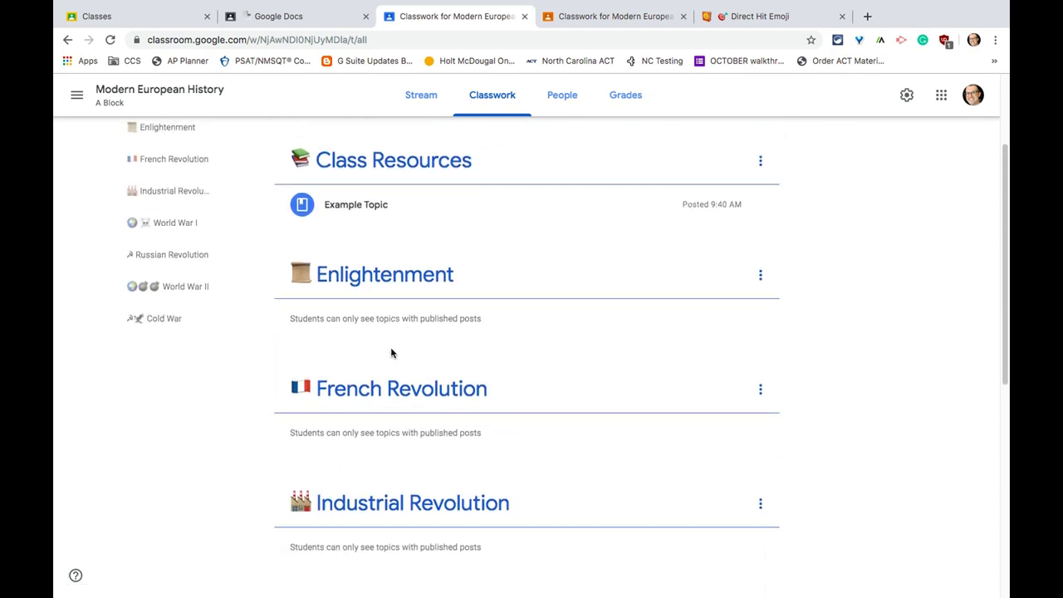
scroll(412, 315, down, 2)
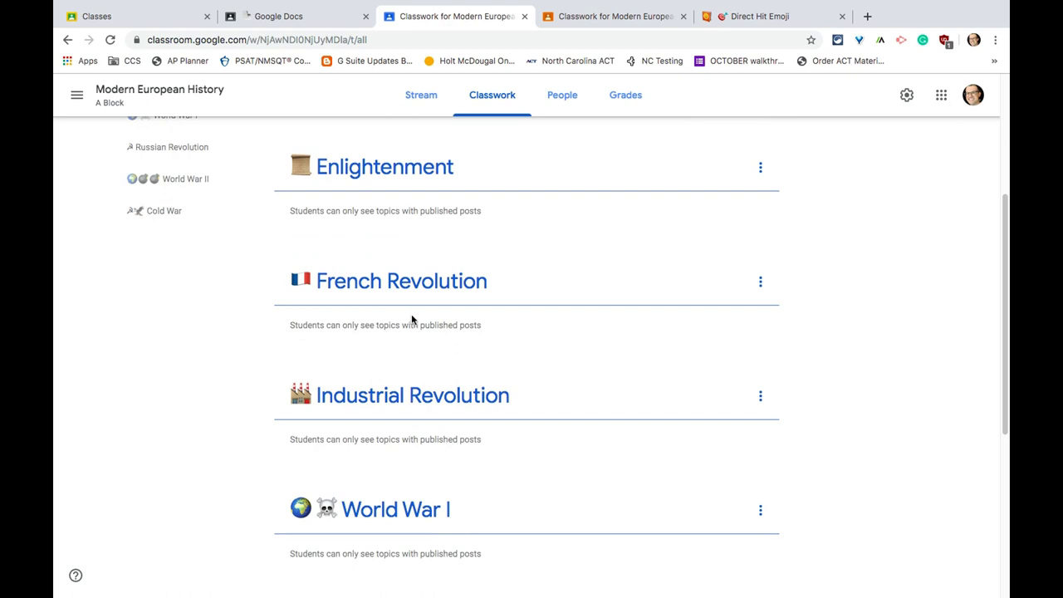
scroll(411, 315, up, 5)
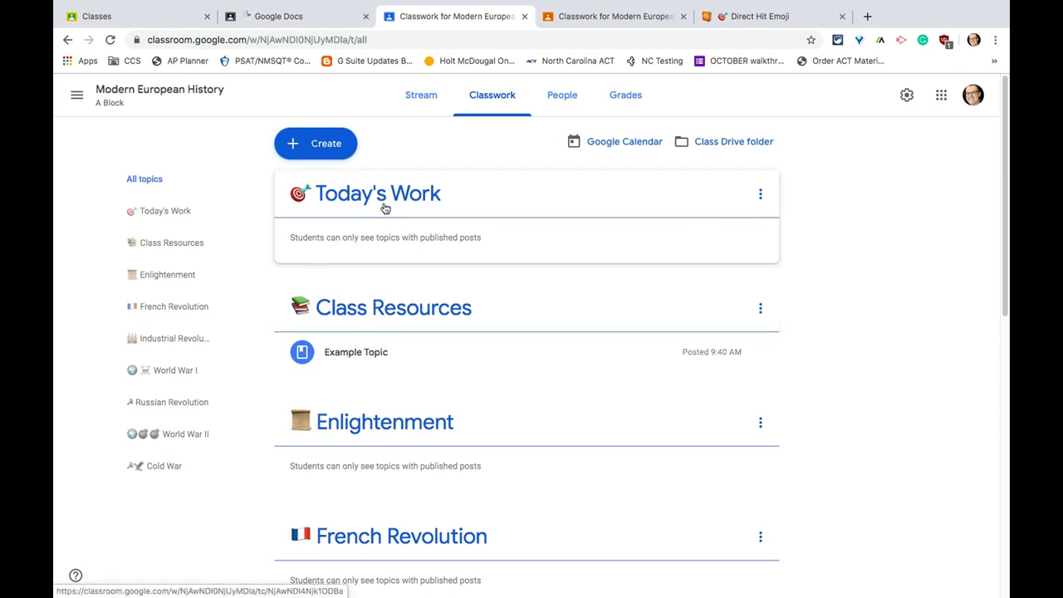
scroll(385, 208, down, 5)
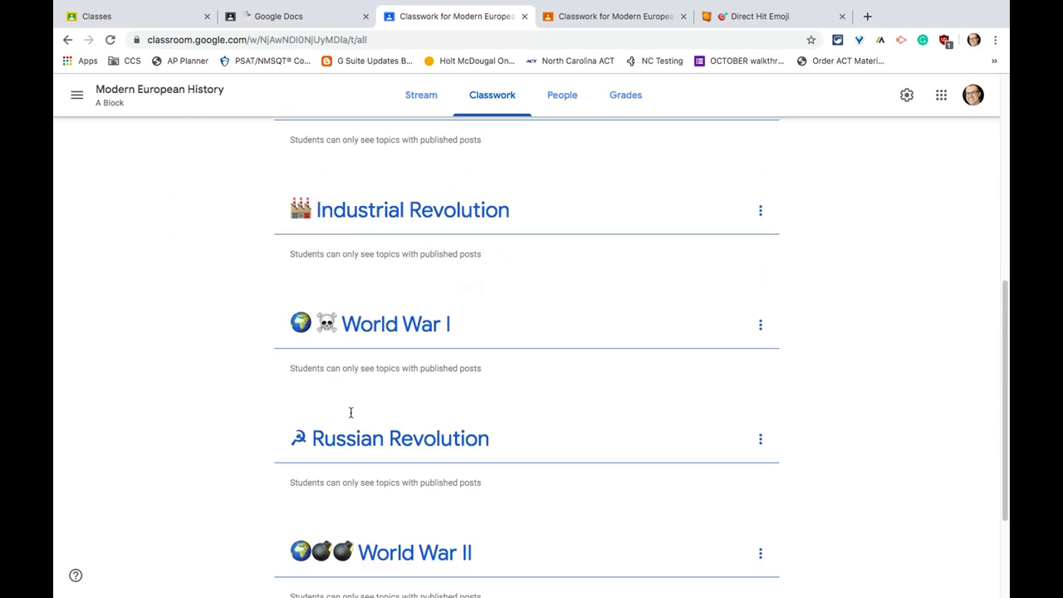
scroll(350, 412, down, 1)
scroll(350, 416, up, 7)
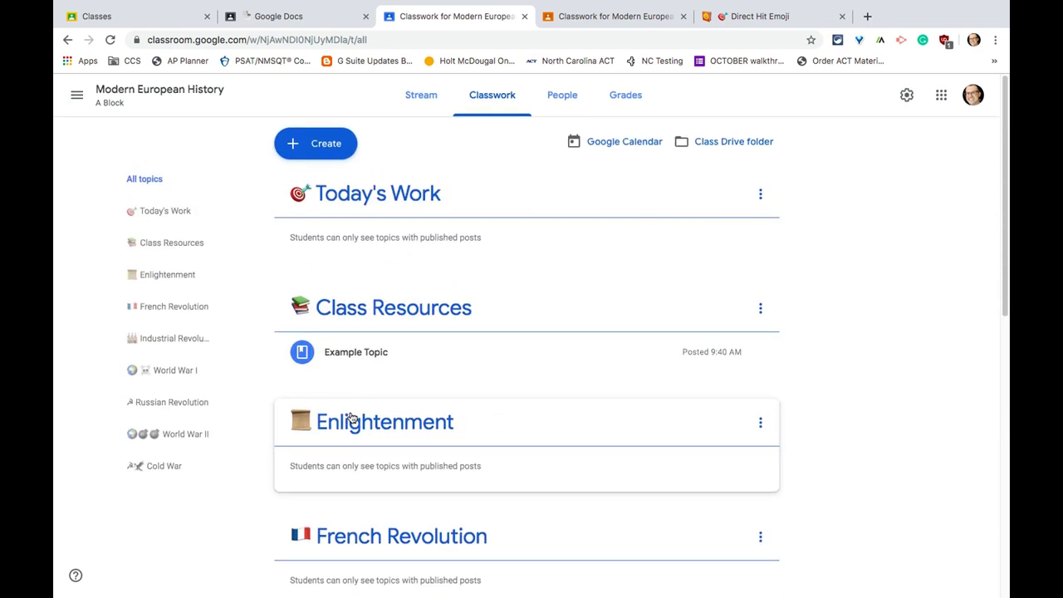